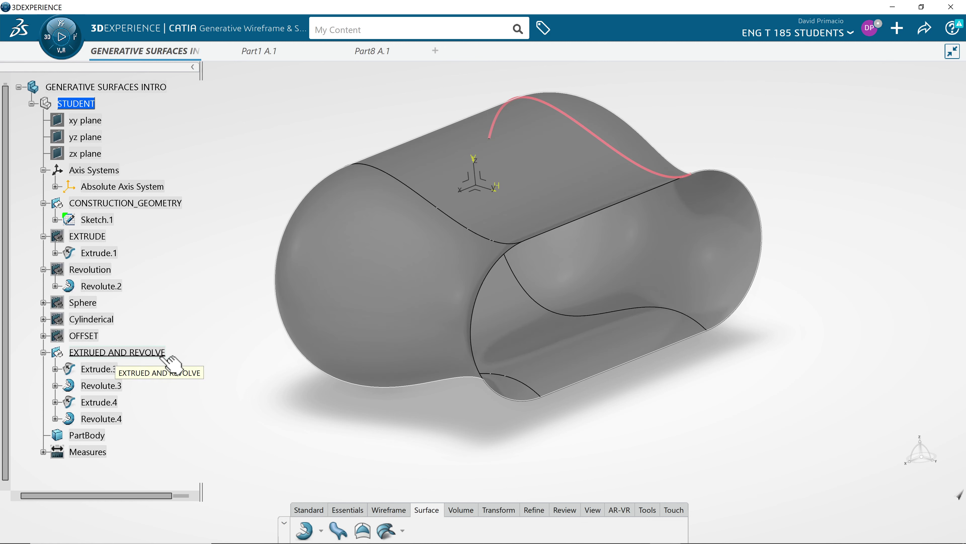
- Select the EXTRUDE and Revolution geometry sets and orbit and pan around the stadium shell
{"action": "left_click", "coordinate": [99, 237]}
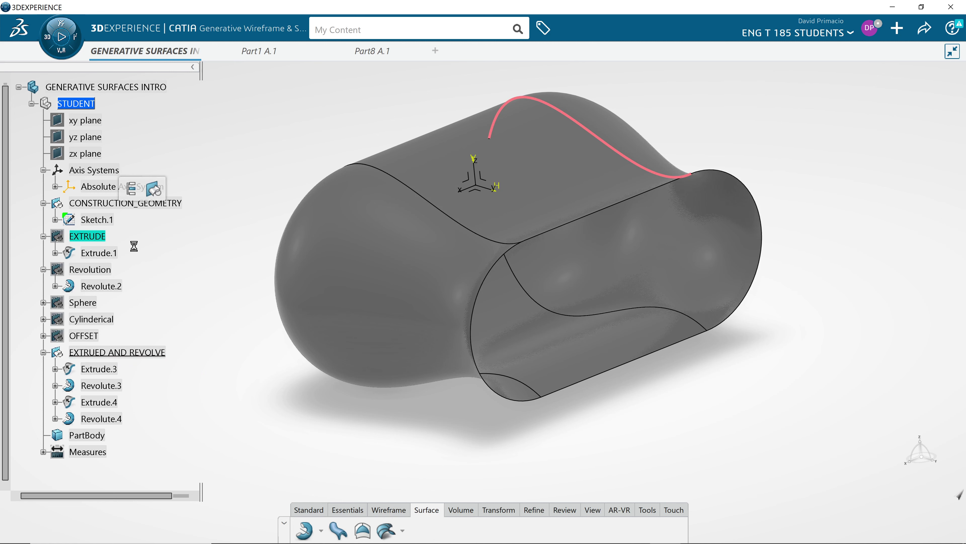
{"action": "left_click", "coordinate": [93, 270]}
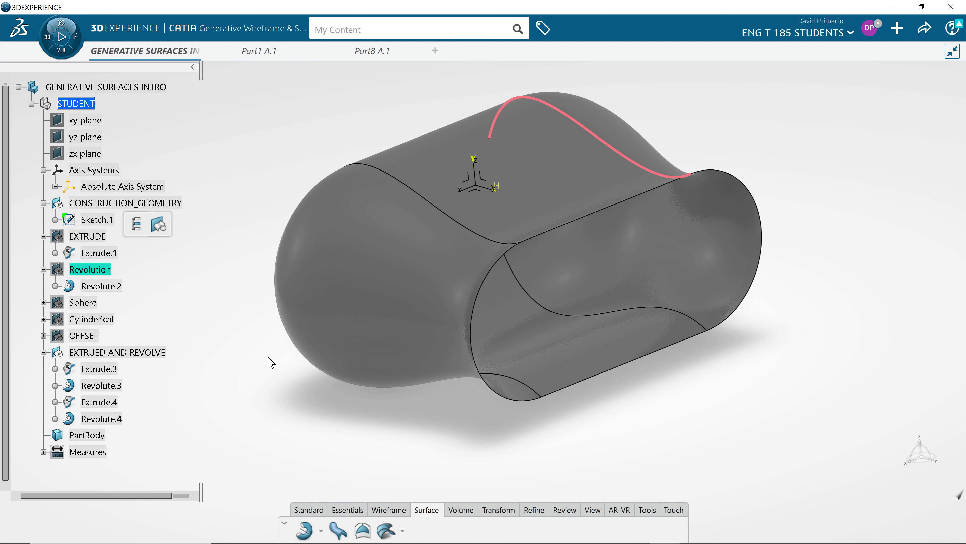
{"action": "middle_click_drag", "start_coordinate": [511, 466], "coordinate": [491, 445]}
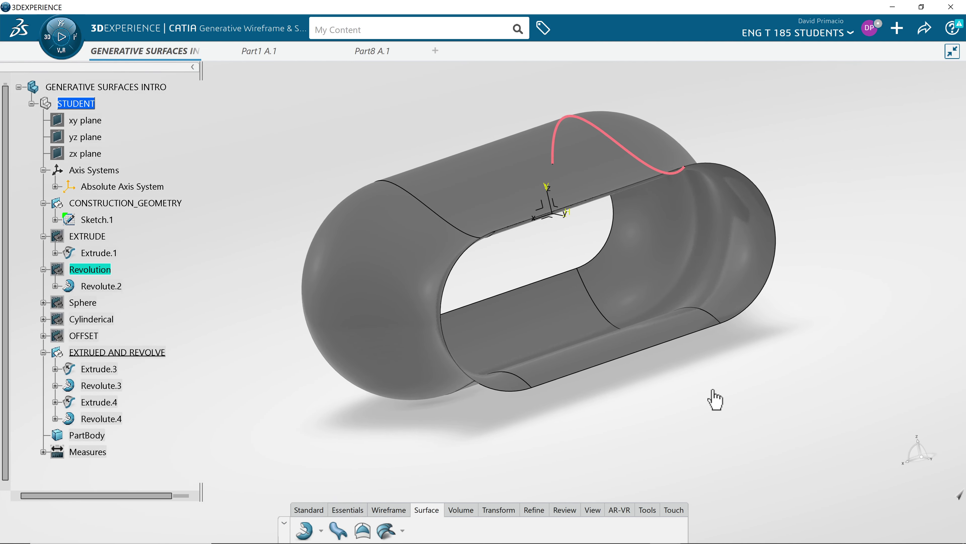
{"action": "middle_click_drag", "start_coordinate": [715, 400], "coordinate": [662, 413]}
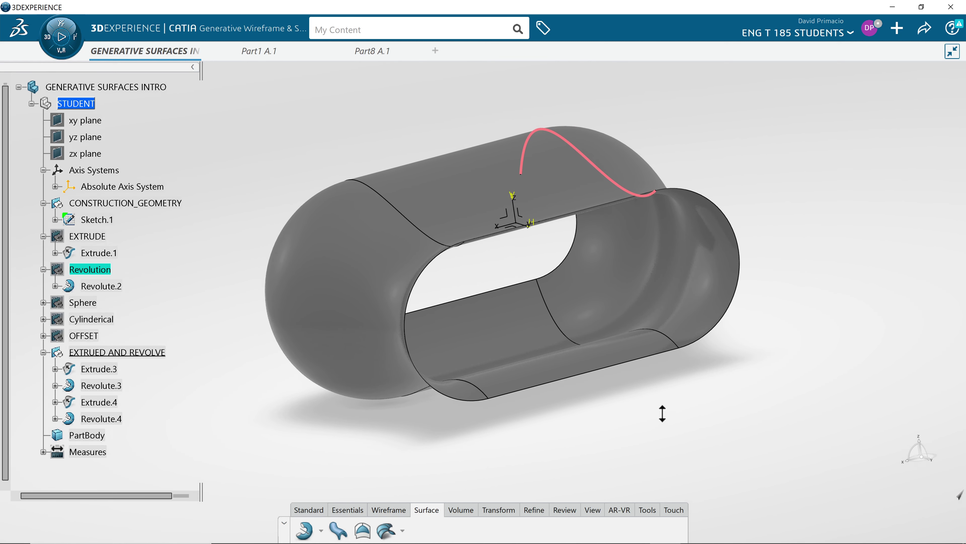
{"action": "middle_click_drag", "start_coordinate": [509, 410], "coordinate": [362, 397]}
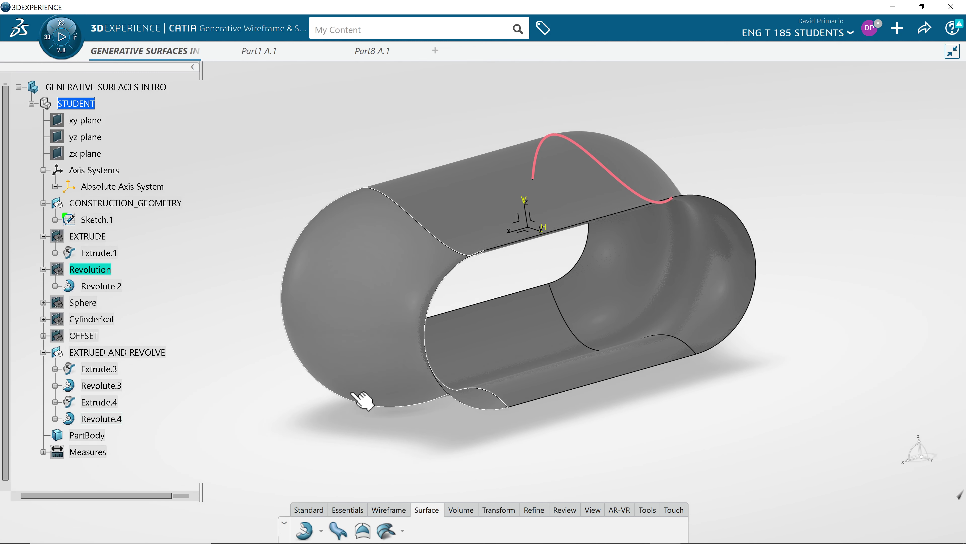
- Hide the EXTRUED AND REVOLVE surfaces and insert Geometrical Set.10 under STUDENT
{"action": "right_click", "coordinate": [154, 353]}
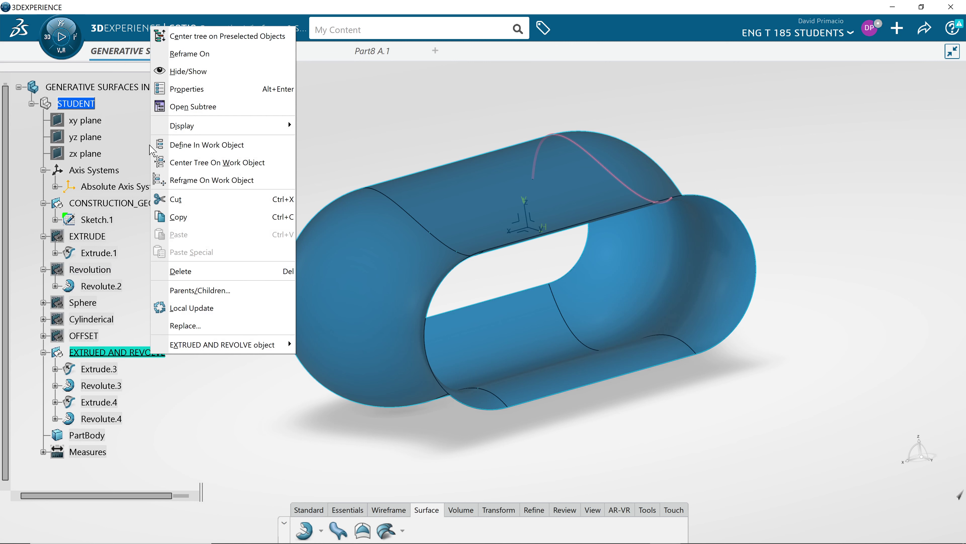
{"action": "left_click", "coordinate": [191, 79]}
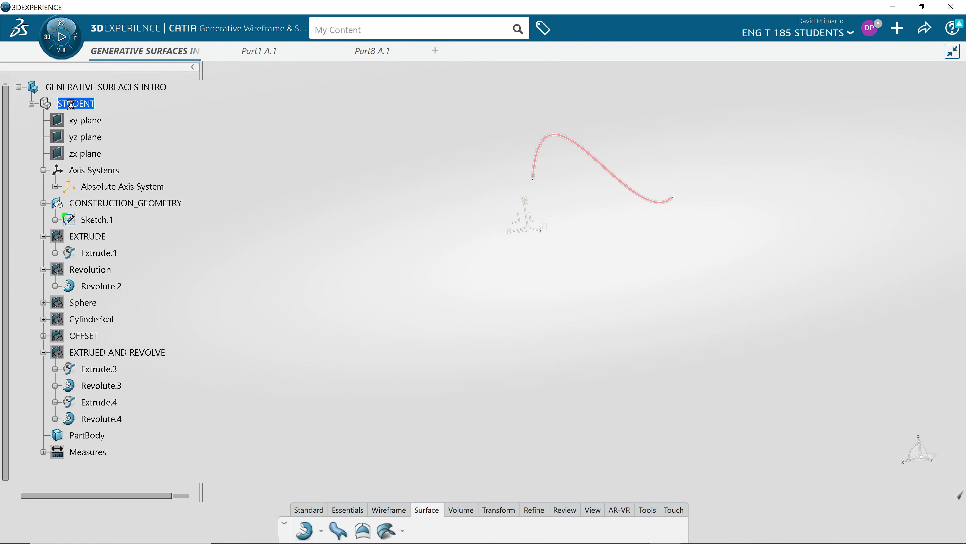
{"action": "right_click", "coordinate": [79, 110]}
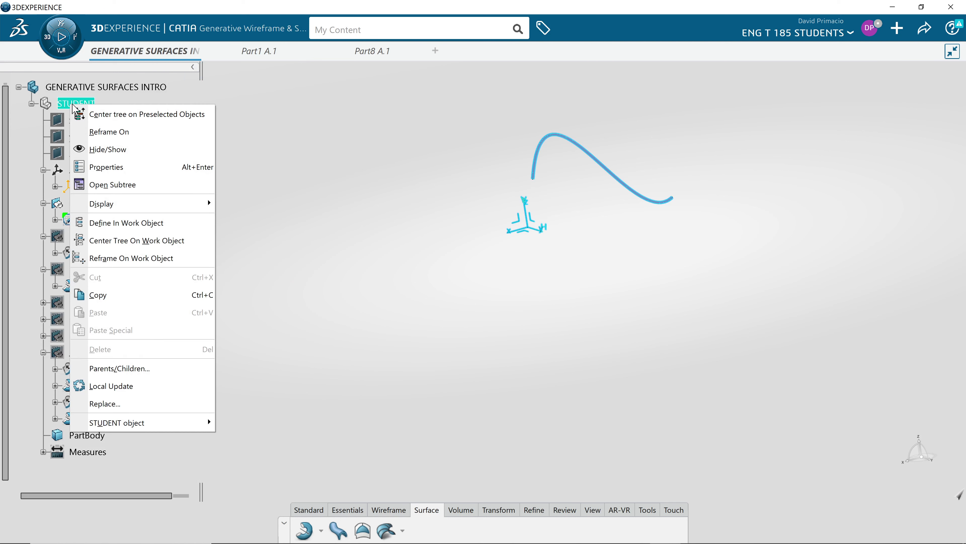
{"action": "left_click", "coordinate": [78, 104]}
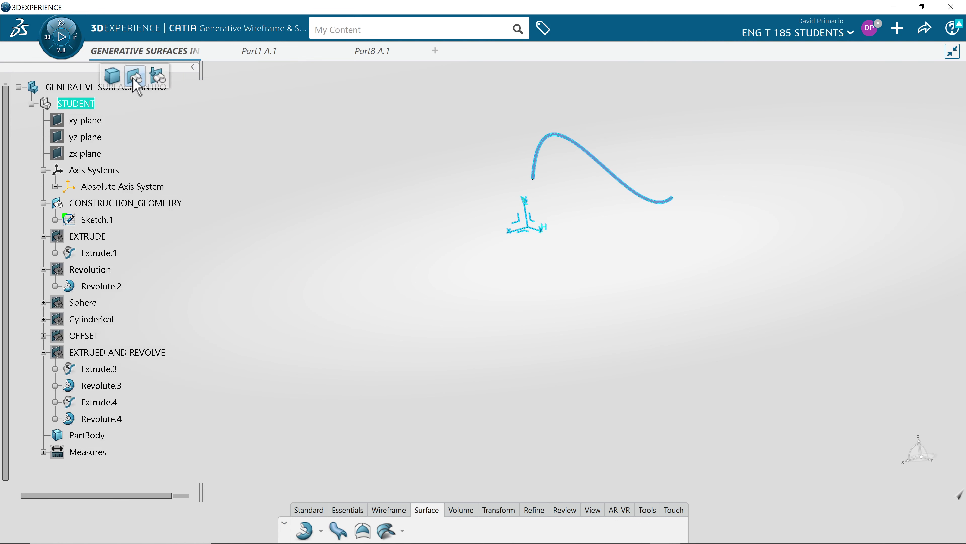
{"action": "left_click", "coordinate": [135, 78]}
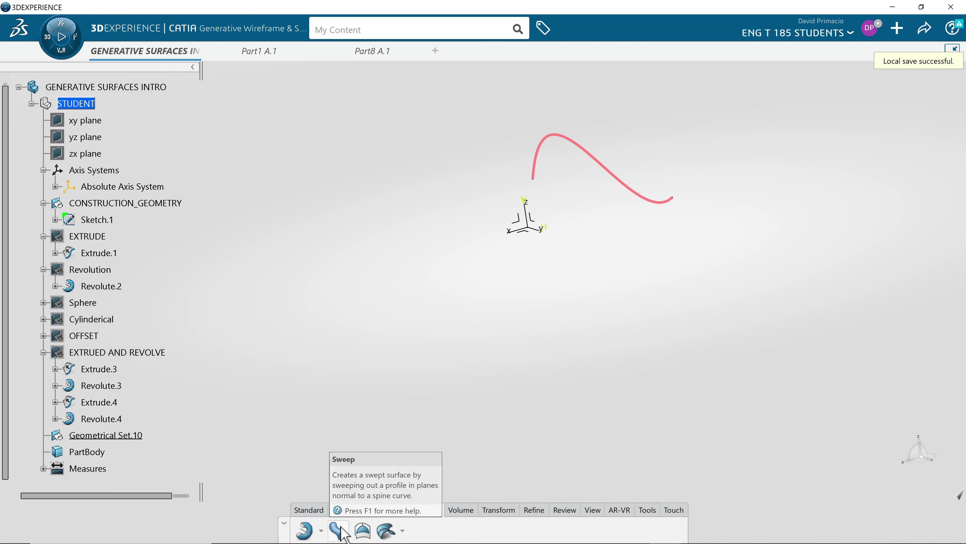
- Extrude Sketch.1 by 8 in to create the wavy surface Extrude.5
{"action": "left_click", "coordinate": [321, 530]}
{"action": "left_click", "coordinate": [327, 437]}
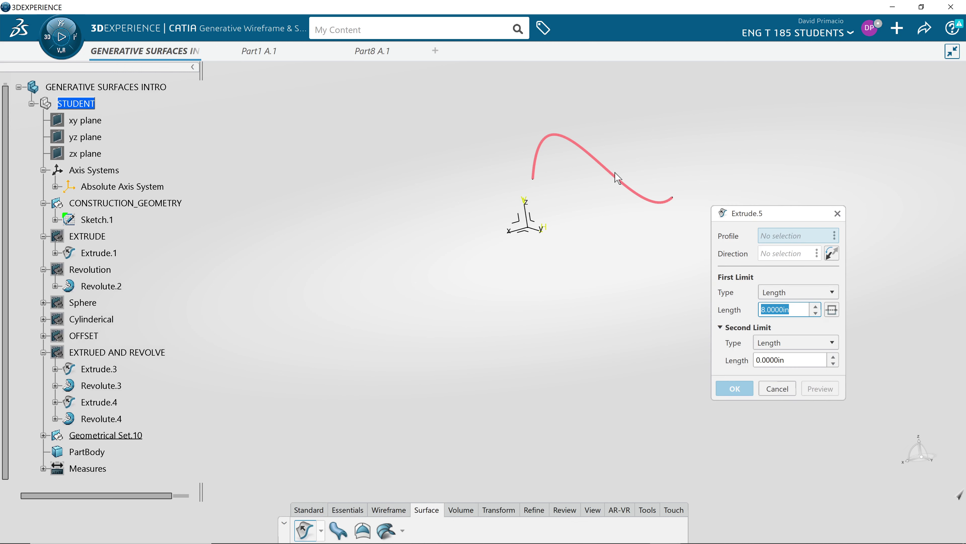
{"action": "left_click", "coordinate": [625, 183]}
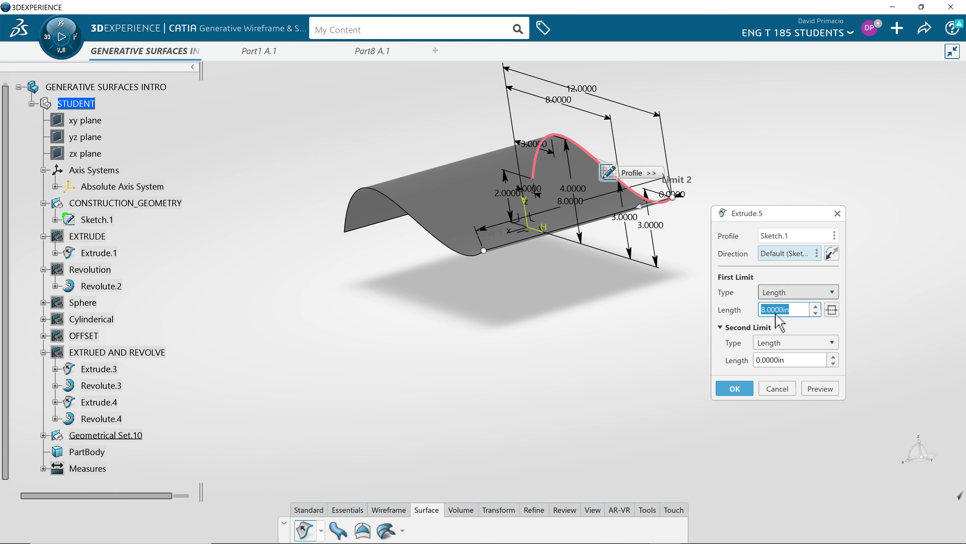
{"action": "left_click", "coordinate": [733, 390]}
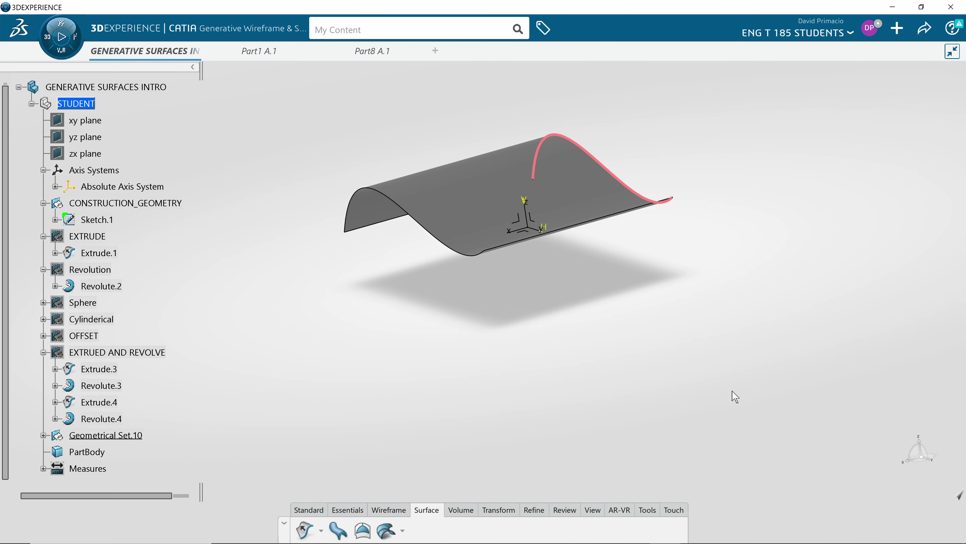
{"action": "left_click", "coordinate": [320, 530]}
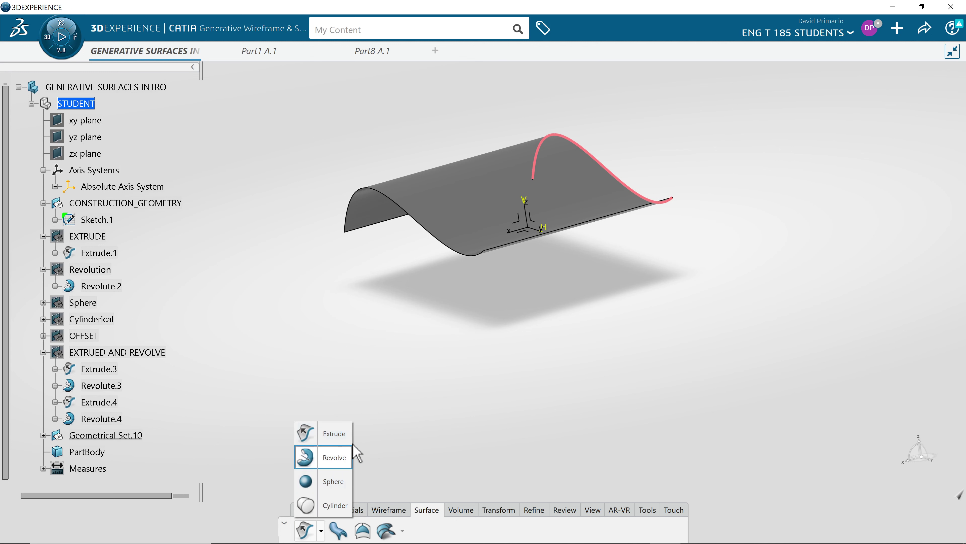
- Start Revolute.5 with Sketch.1 as profile and limits of 0 to 180°
{"action": "left_click", "coordinate": [335, 457]}
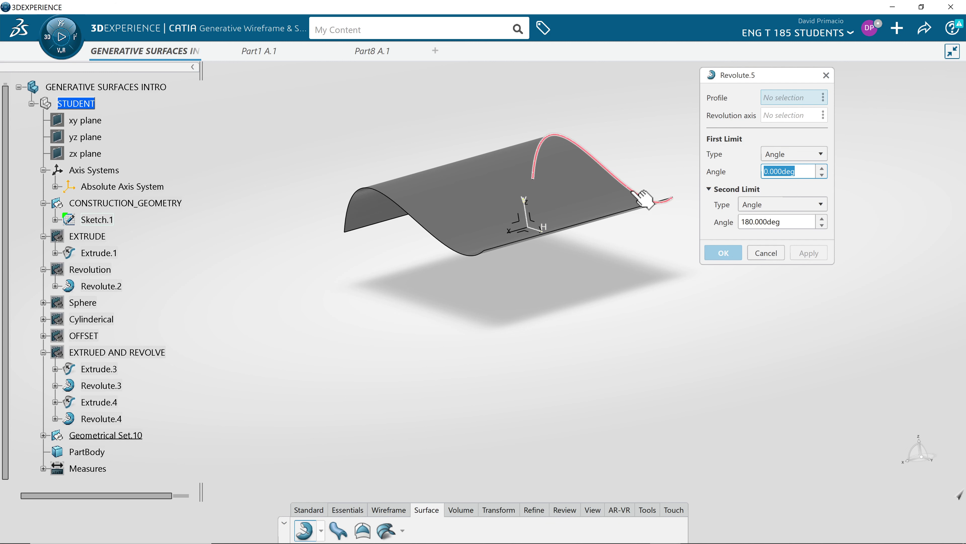
{"action": "left_click", "coordinate": [640, 194]}
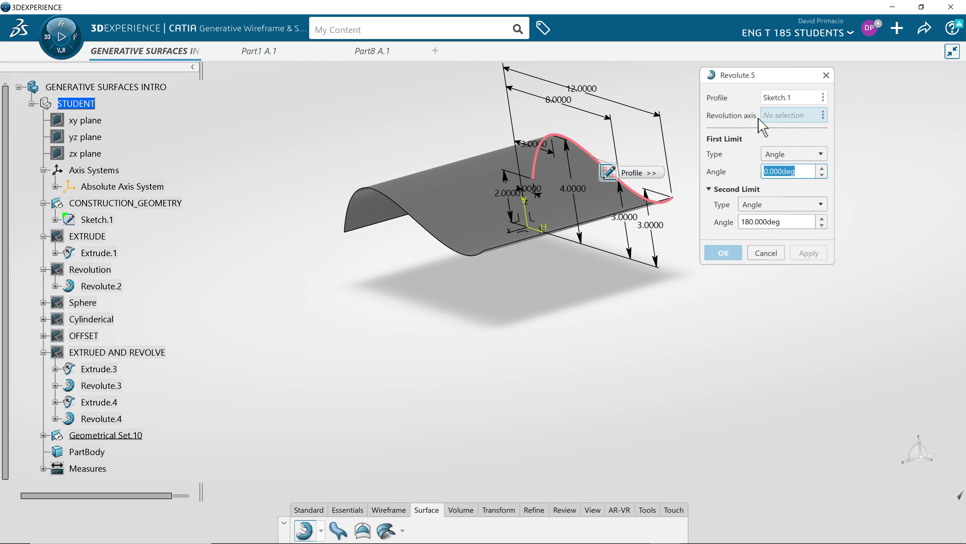
{"action": "left_click", "coordinate": [723, 253]}
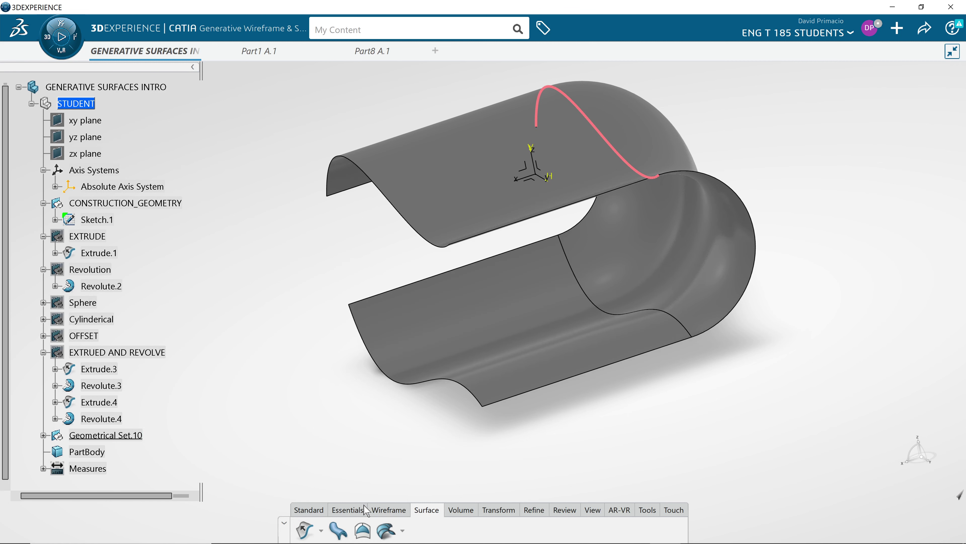
- Start Revolute.6 with an Extrude.5 edge as profile and bring up Insert Wireframe for the axis
{"action": "left_click", "coordinate": [321, 530]}
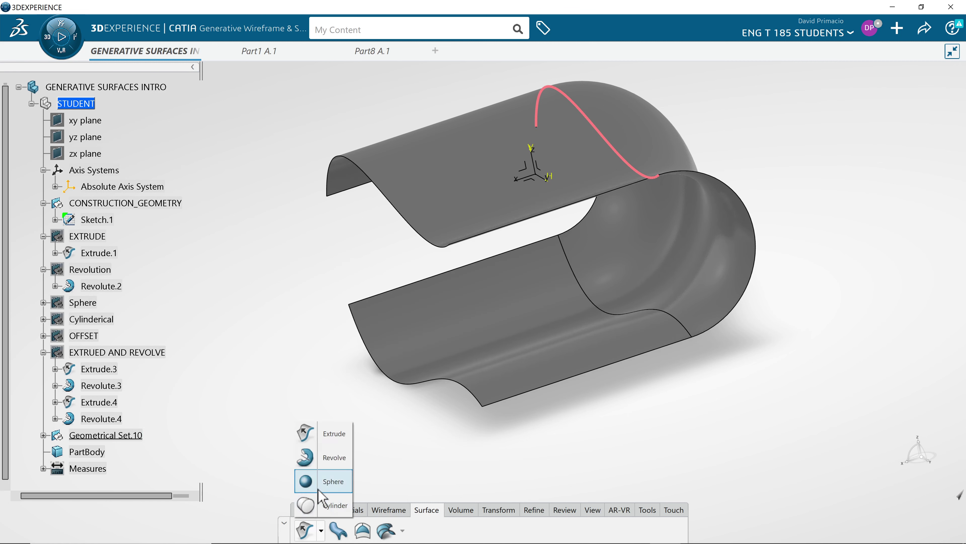
{"action": "left_click", "coordinate": [323, 459]}
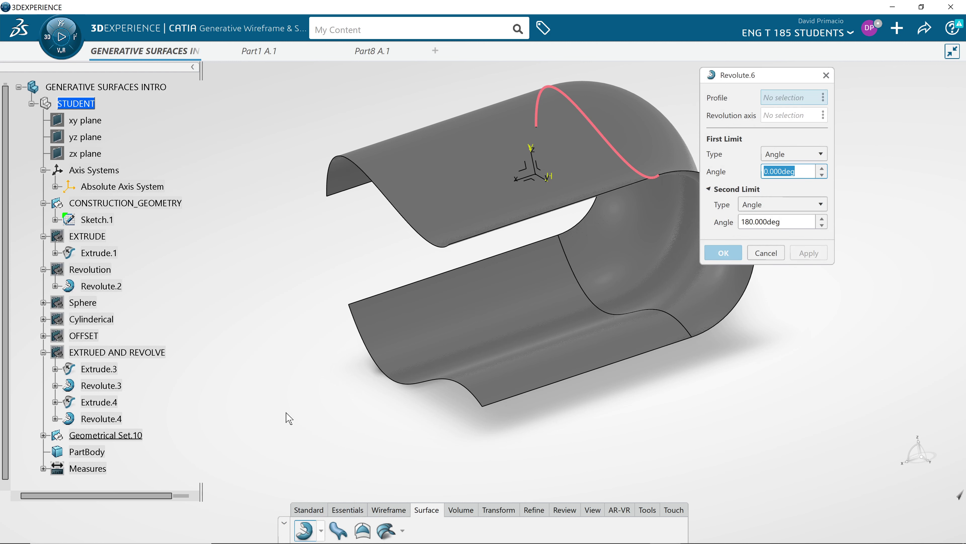
{"action": "left_click", "coordinate": [330, 179]}
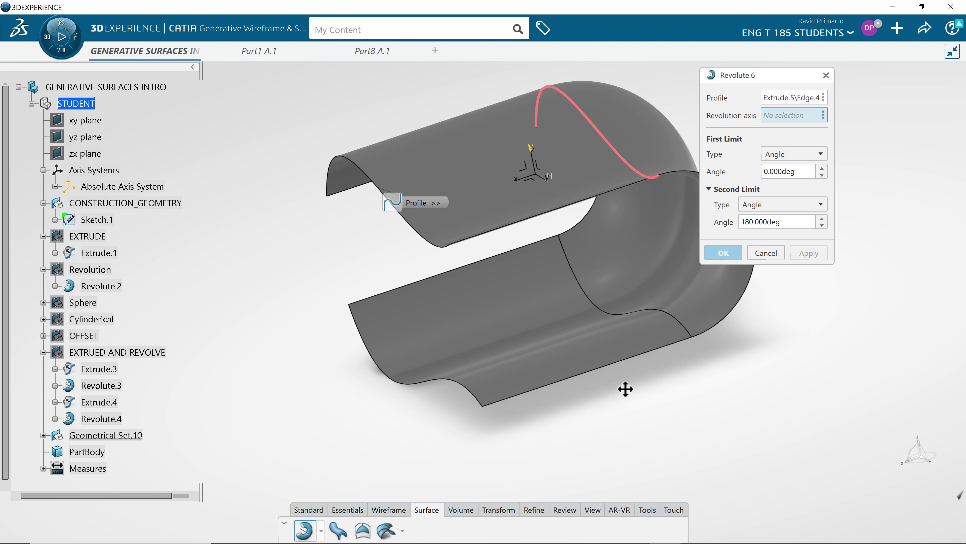
{"action": "middle_click_drag", "start_coordinate": [625, 389], "coordinate": [608, 378]}
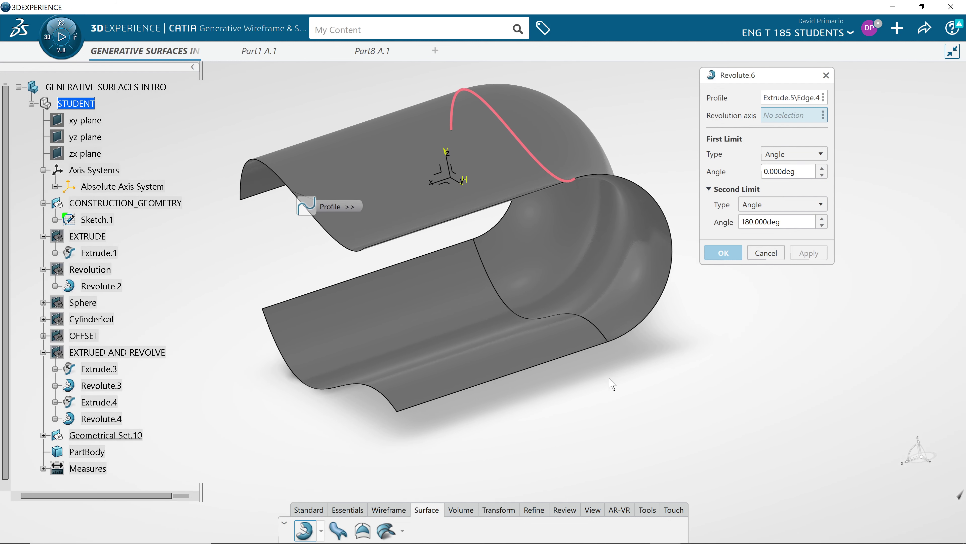
{"action": "right_click", "coordinate": [794, 115]}
{"action": "mouse_move", "coordinate": [820, 147]}
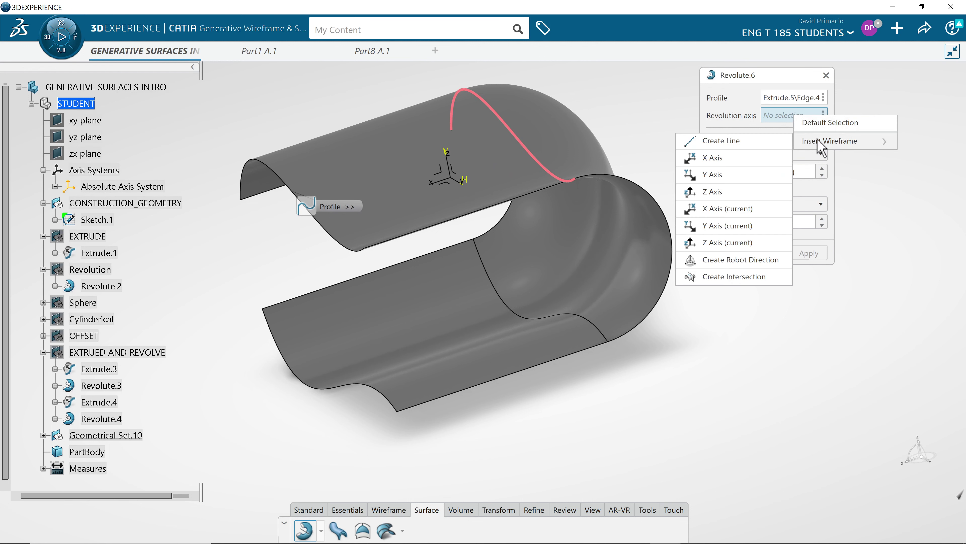
- Begin Point-Direction Line.3 with a 10 in end offset and bring up its Point options
{"action": "left_click", "coordinate": [757, 144]}
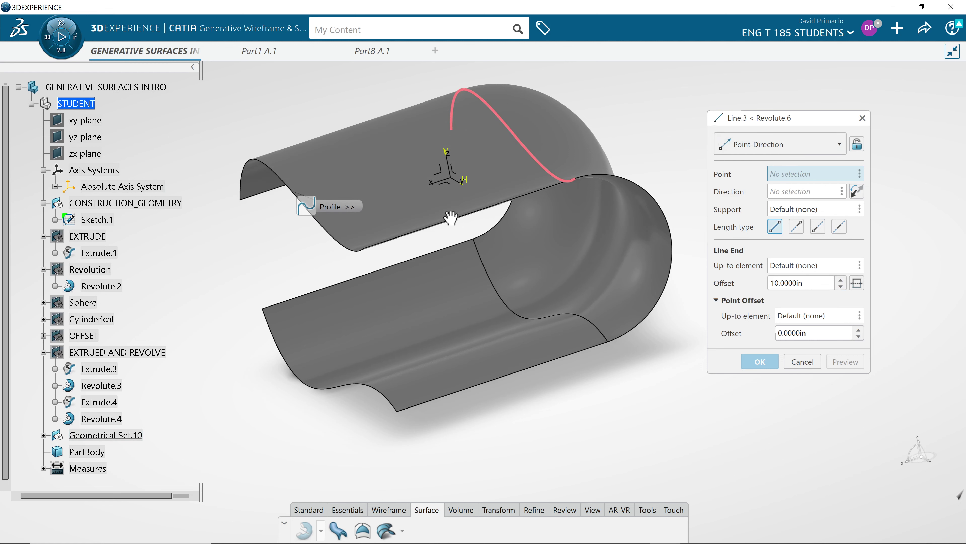
{"action": "middle_click_drag", "start_coordinate": [451, 217], "coordinate": [454, 229]}
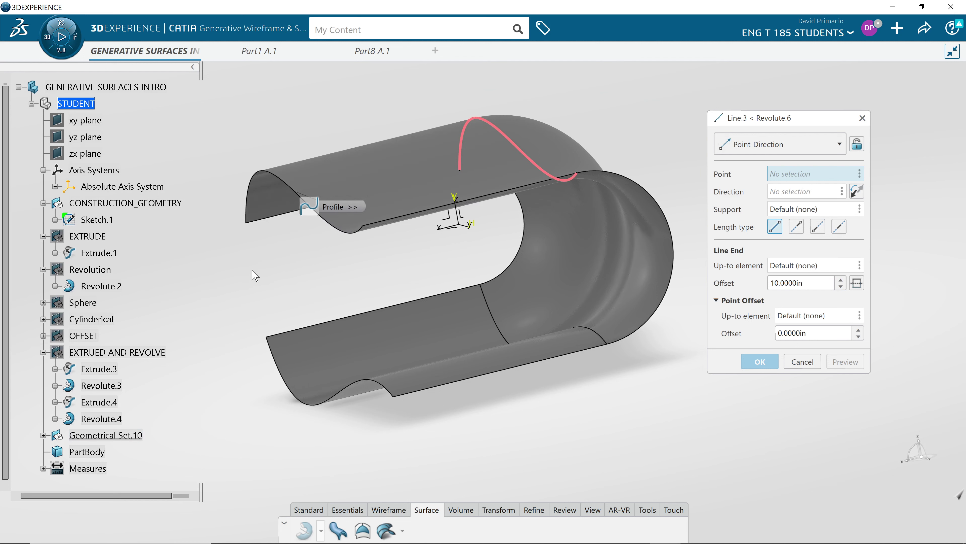
{"action": "right_click", "coordinate": [787, 175]}
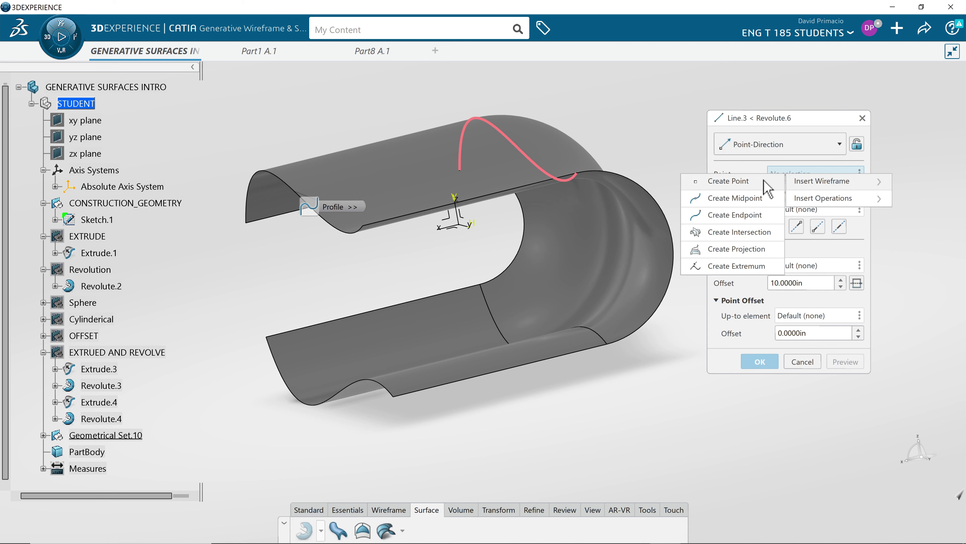
- Start Line.3 at new Point.7 (X = 8 in) and direct it along the Y axis
{"action": "left_click", "coordinate": [722, 185]}
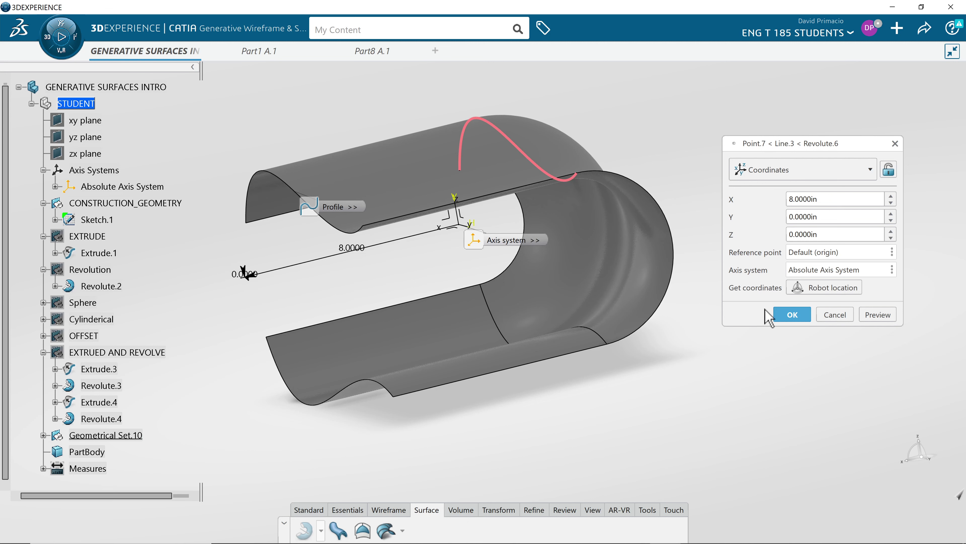
{"action": "left_click", "coordinate": [792, 314]}
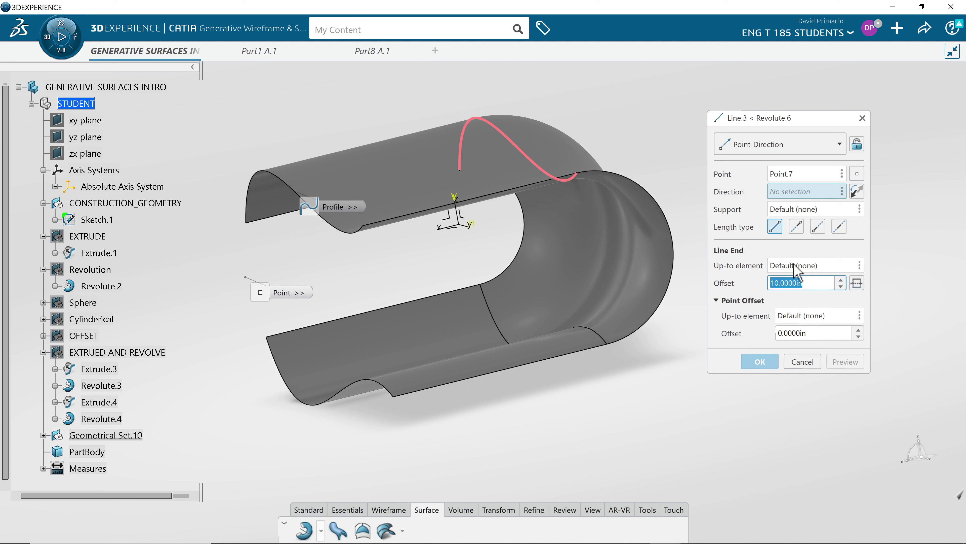
{"action": "right_click", "coordinate": [805, 192]}
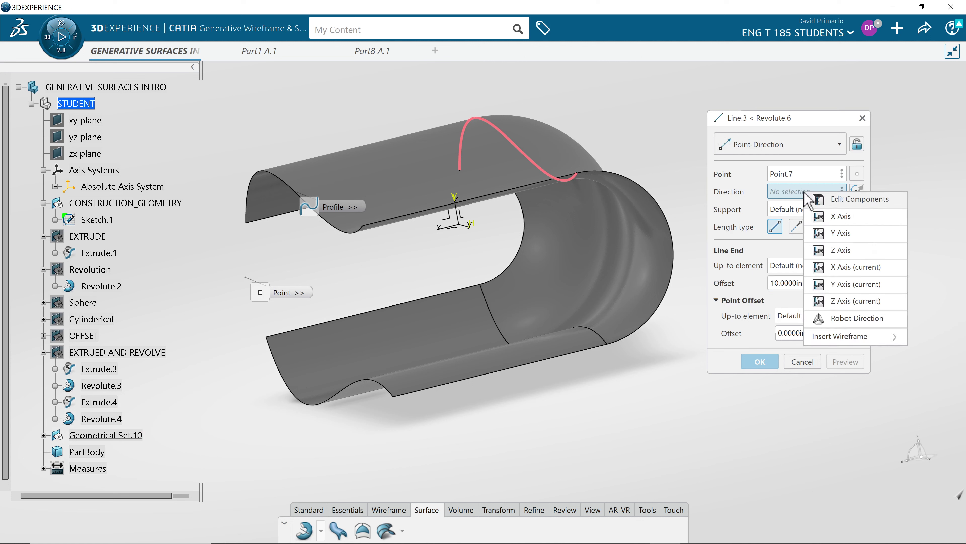
{"action": "left_click", "coordinate": [851, 237]}
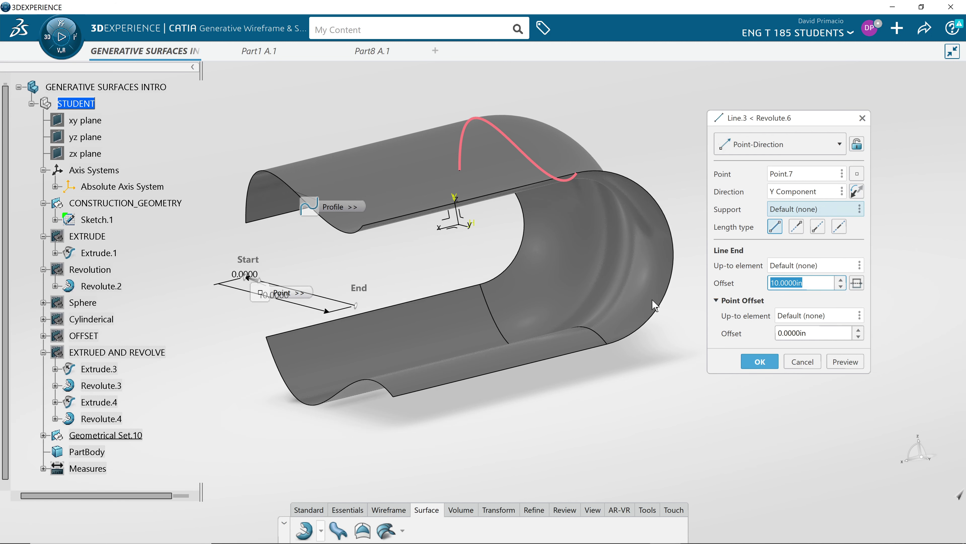
{"action": "middle_click_drag", "start_coordinate": [458, 410], "coordinate": [710, 385]}
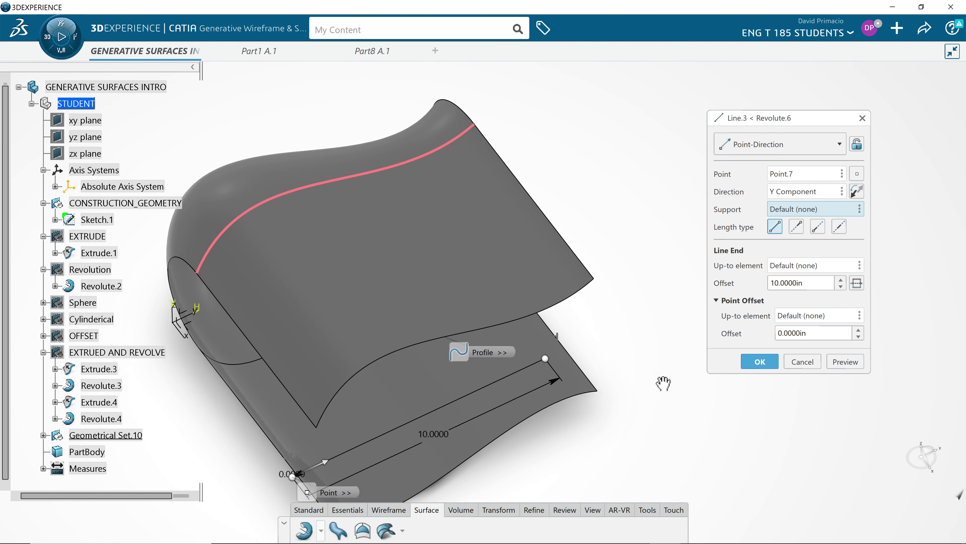
{"action": "middle_click_drag", "start_coordinate": [663, 382], "coordinate": [550, 415]}
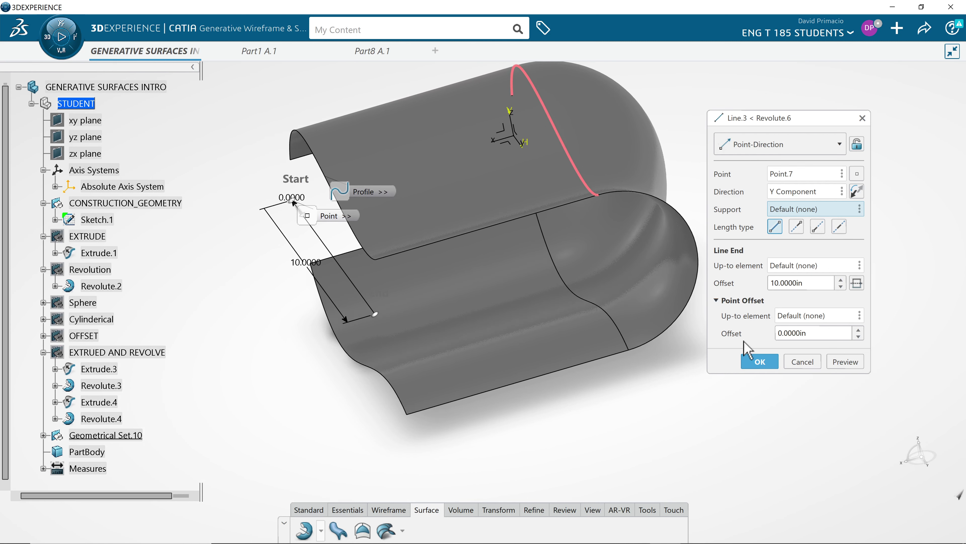
- Use Line.3 as the revolution axis and set the second limit angle to 0°
{"action": "left_click", "coordinate": [759, 363]}
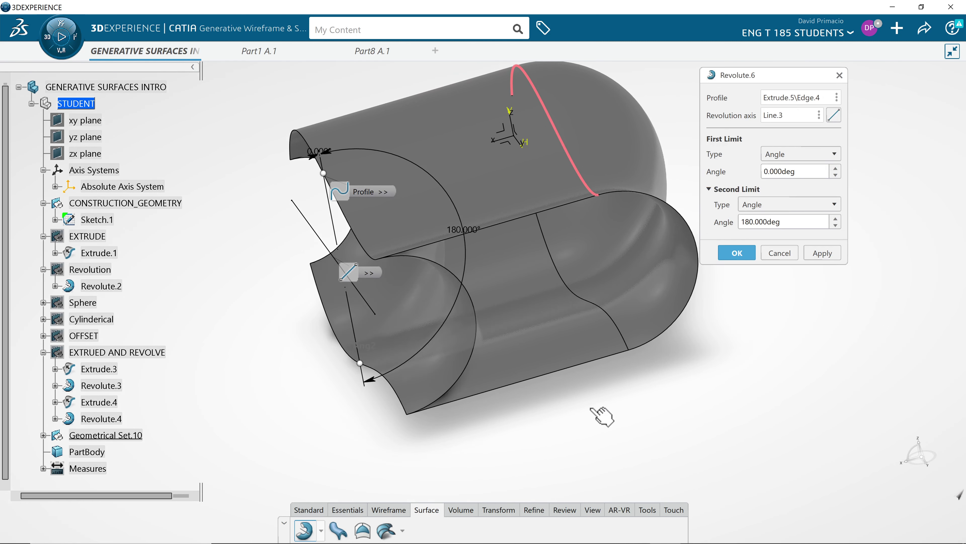
{"action": "middle_click_drag", "start_coordinate": [559, 408], "coordinate": [579, 362]}
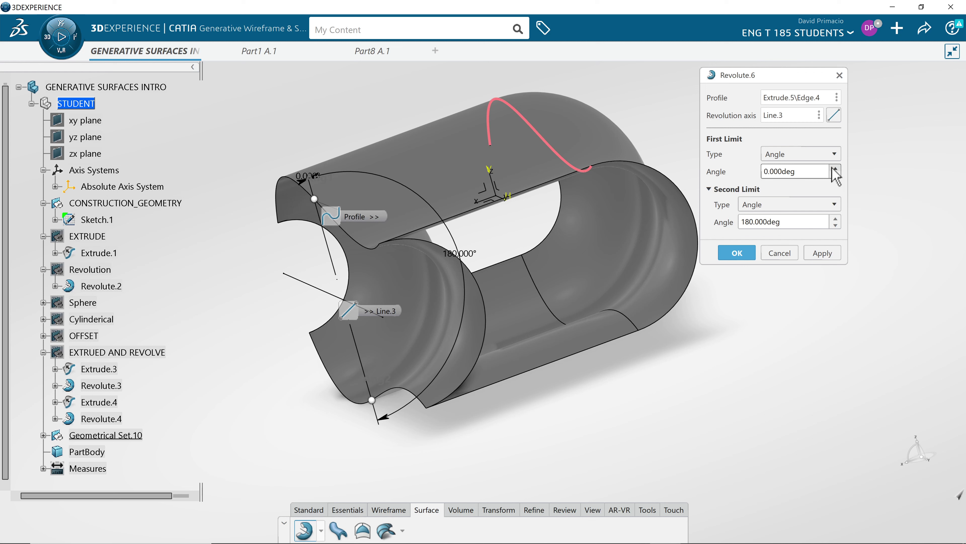
{"action": "left_click_drag", "start_coordinate": [792, 223], "coordinate": [733, 229]}
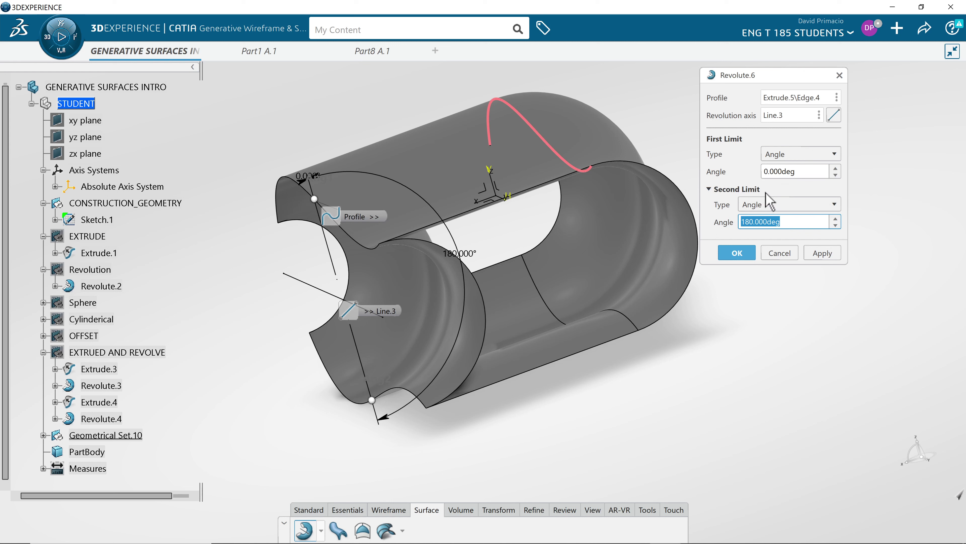
{"action": "type", "text": "0"}
{"action": "left_click", "coordinate": [822, 252]}
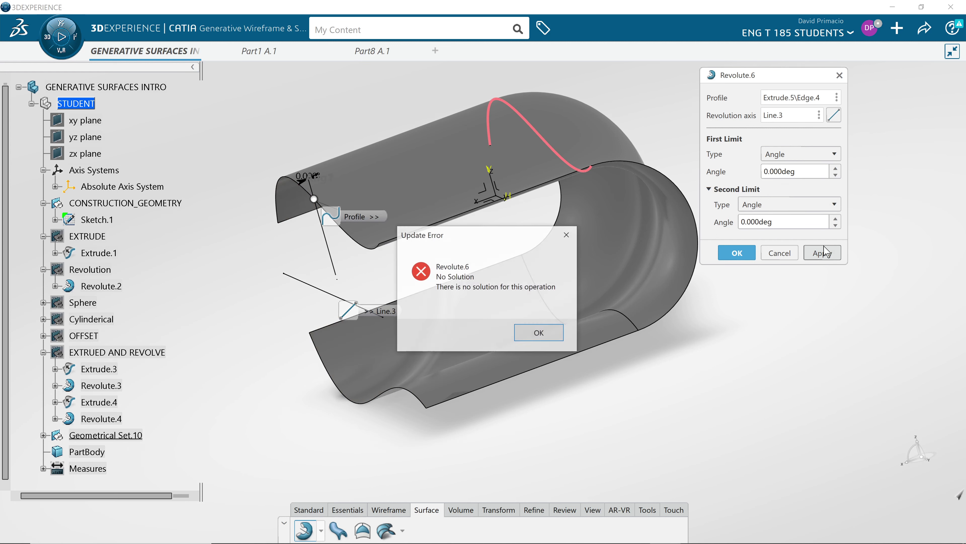
{"action": "left_click", "coordinate": [539, 333]}
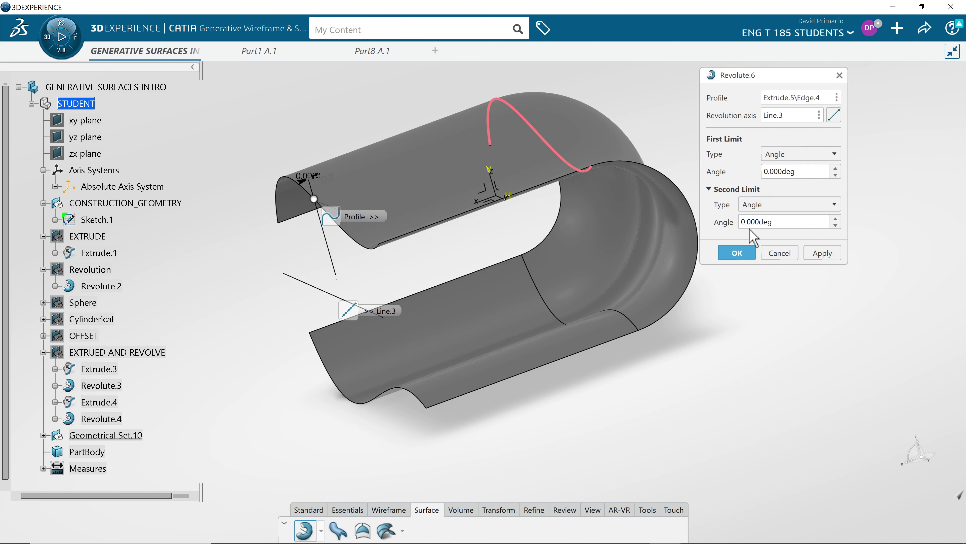
- Set the first limit angle to 180° and finish Revolute.6 around Line.3
{"action": "left_click_drag", "start_coordinate": [815, 177], "coordinate": [752, 173]}
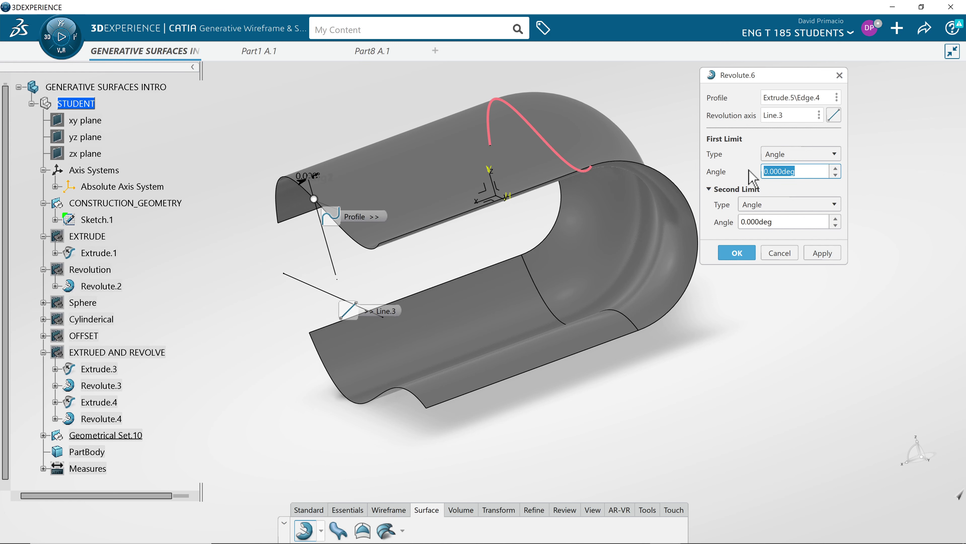
{"action": "left_click", "coordinate": [765, 173]}
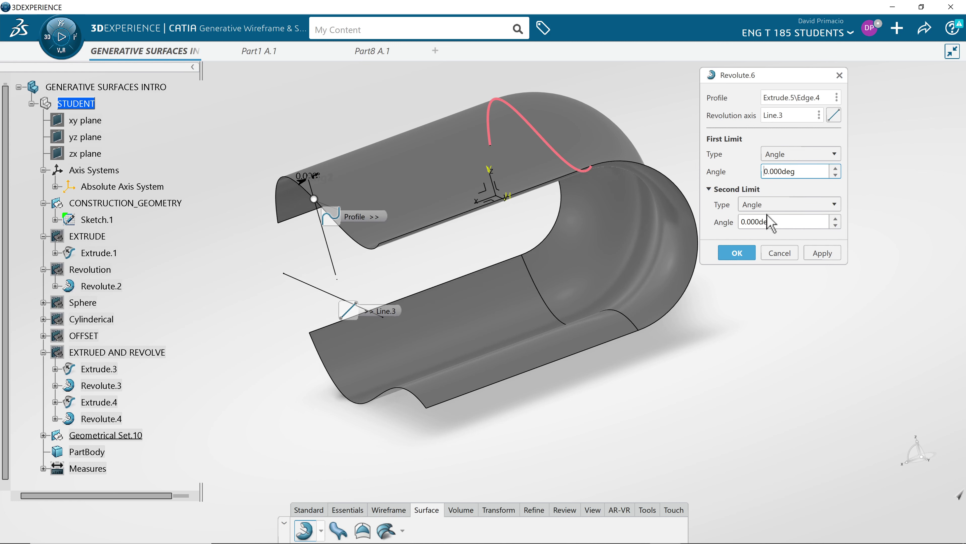
{"action": "type", "text": "18"}
{"action": "left_click", "coordinate": [818, 253]}
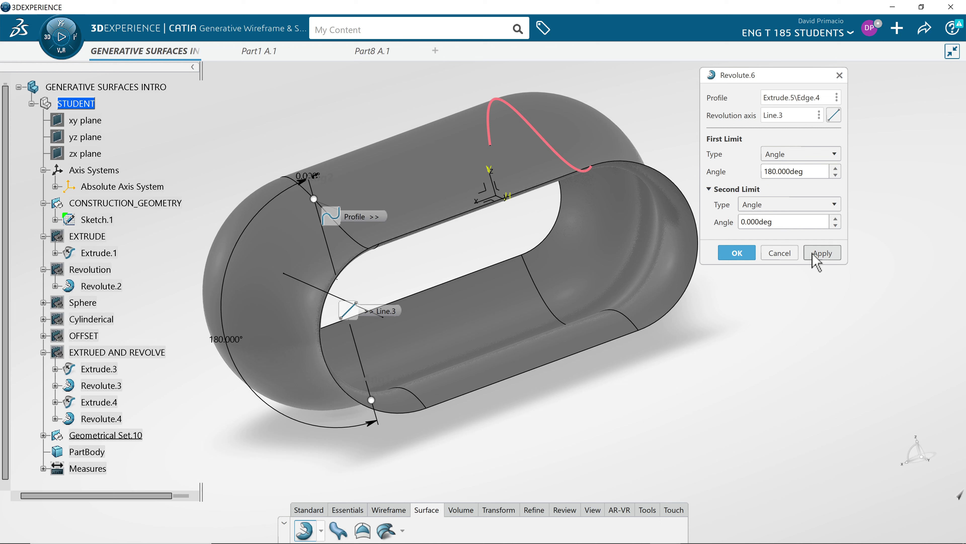
{"action": "left_click", "coordinate": [740, 252]}
{"action": "mouse_move", "coordinate": [737, 321]}
{"action": "middle_mouse_down"}
{"action": "mouse_move", "coordinate": [723, 302]}
{"action": "mouse_move", "coordinate": [729, 312]}
{"action": "middle_mouse_up"}
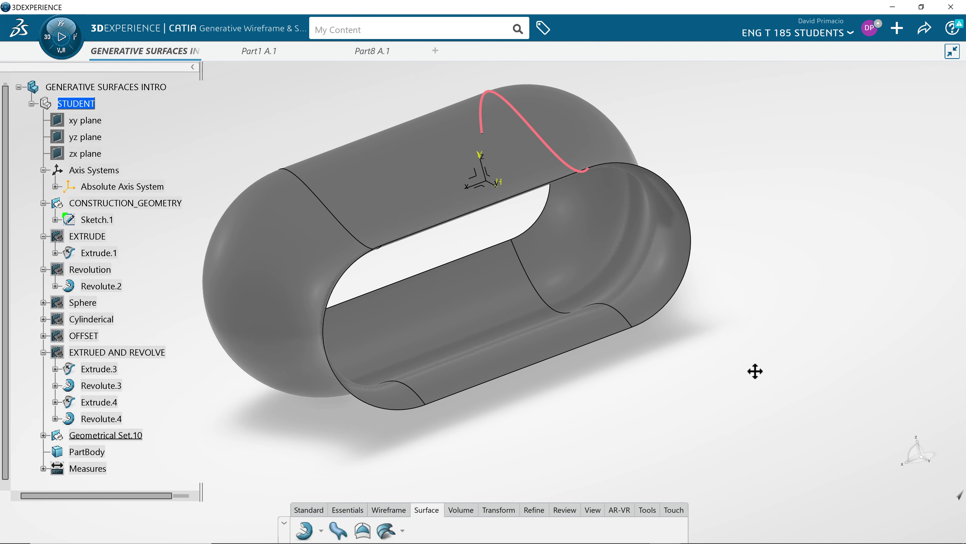
- Recentre the view and launch Part Design from the compass's My Favorite Apps
{"action": "middle_click_drag", "start_coordinate": [755, 372], "coordinate": [770, 410]}
{"action": "middle_click_drag", "start_coordinate": [719, 384], "coordinate": [718, 402]}
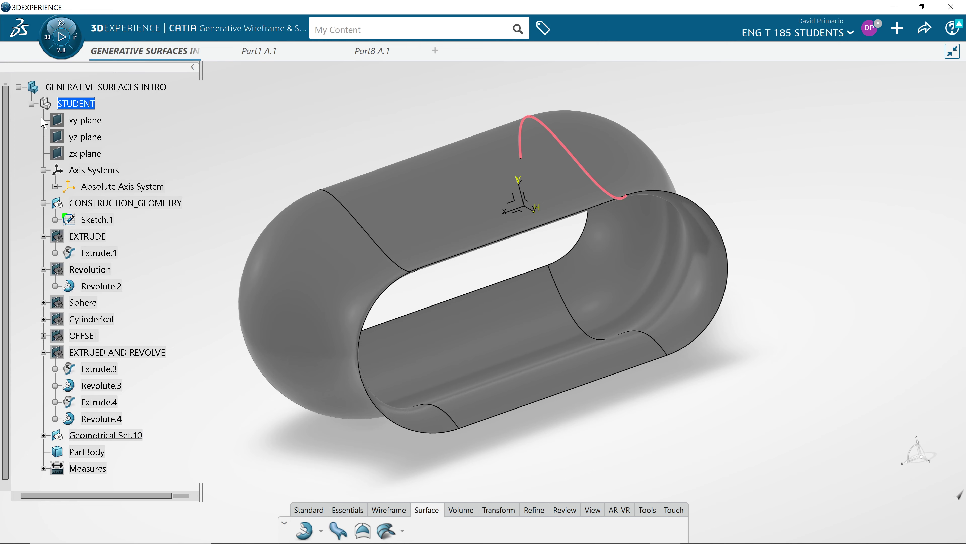
{"action": "left_click", "coordinate": [46, 45]}
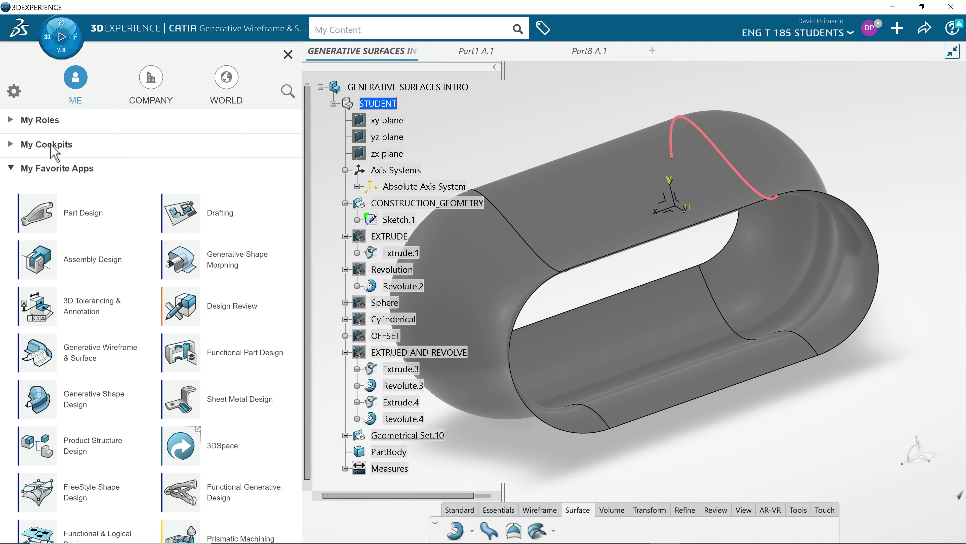
{"action": "left_click", "coordinate": [32, 225]}
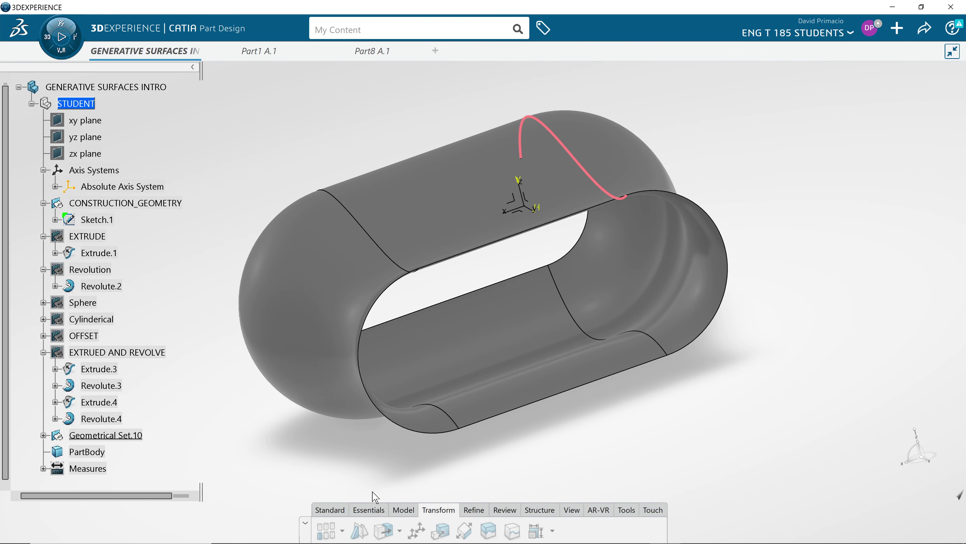
- Try Close Surface, acknowledge the in-work warning and cancel, then define PartBody as in-work object
{"action": "left_click", "coordinate": [415, 510]}
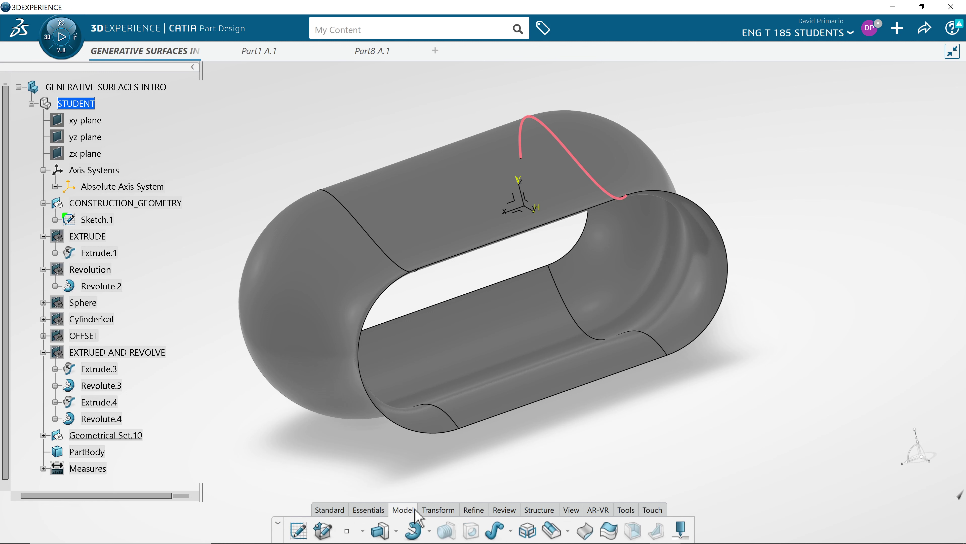
{"action": "left_click", "coordinate": [587, 533]}
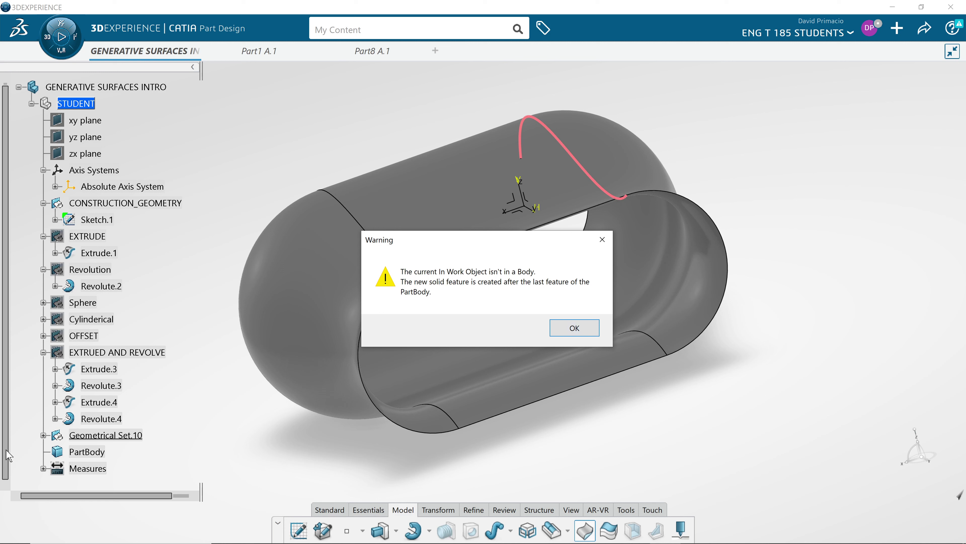
{"action": "left_click", "coordinate": [575, 328]}
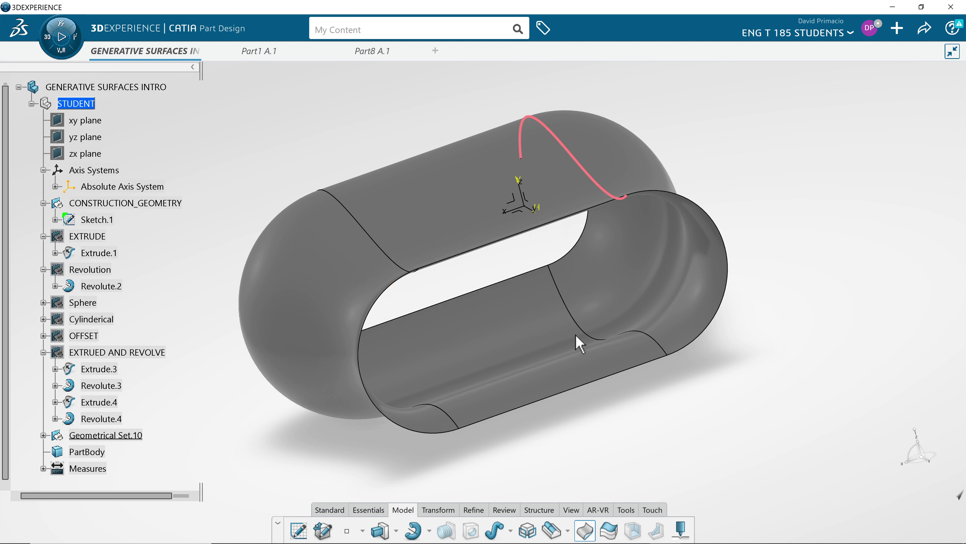
{"action": "left_click_drag", "start_coordinate": [81, 453], "coordinate": [59, 453]}
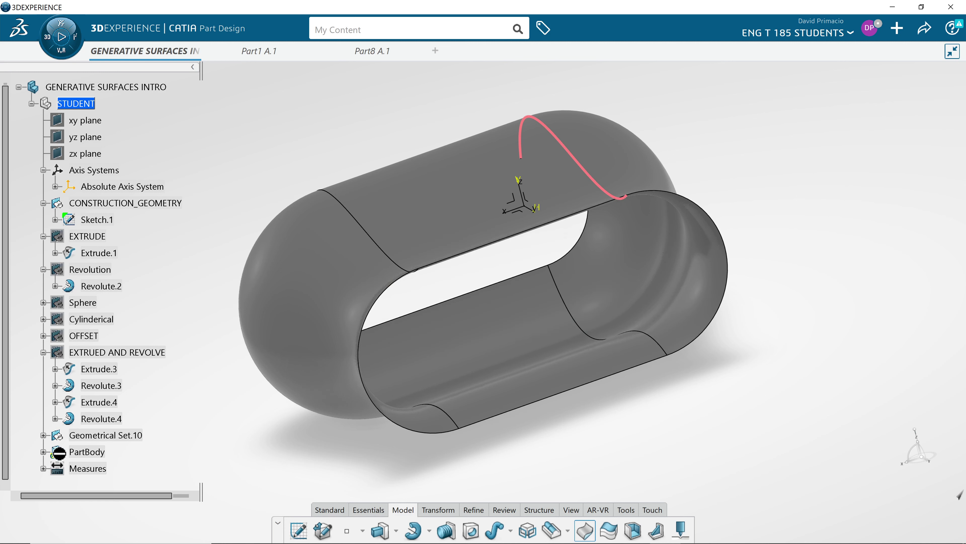
{"action": "scroll", "coordinate": [11, 487], "scroll_direction": "down", "scroll_amount": 1}
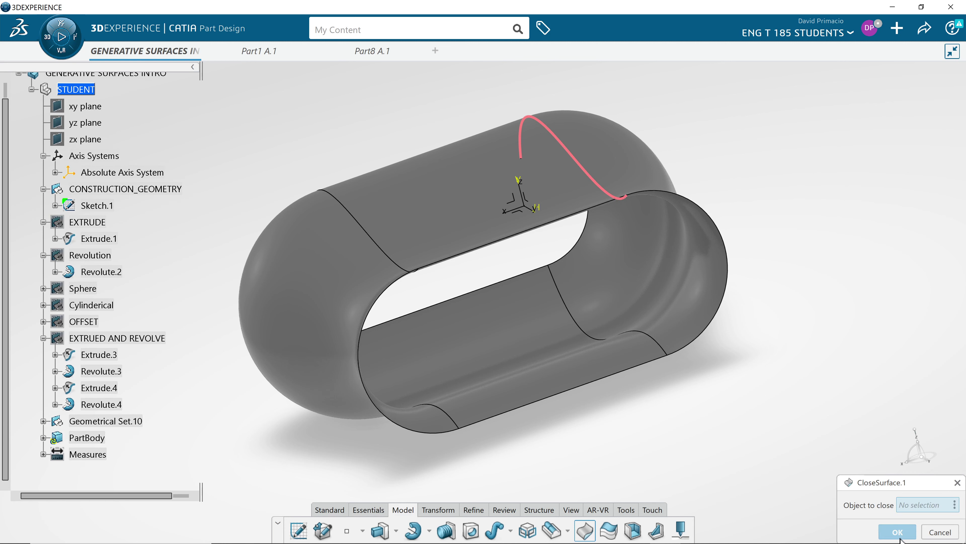
{"action": "left_click", "coordinate": [938, 532]}
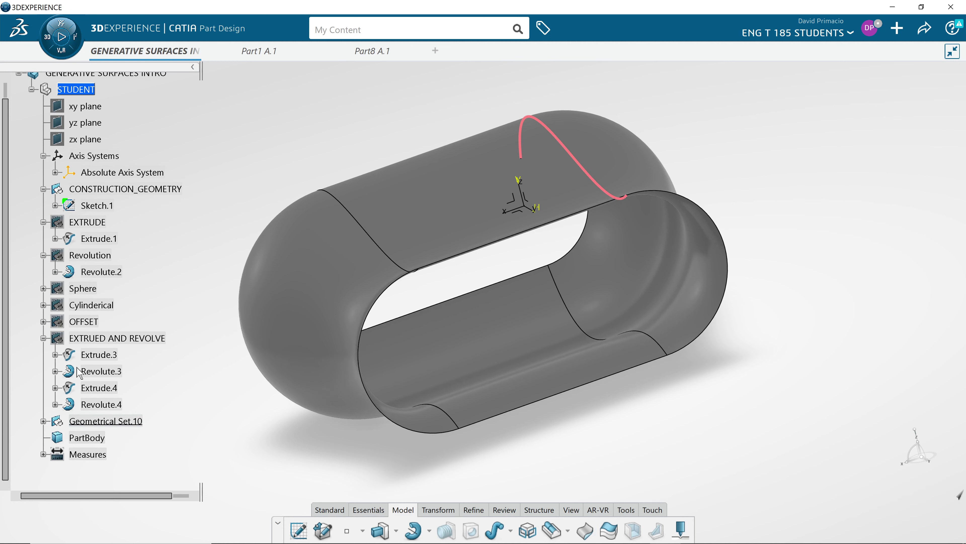
{"action": "right_click", "coordinate": [101, 439]}
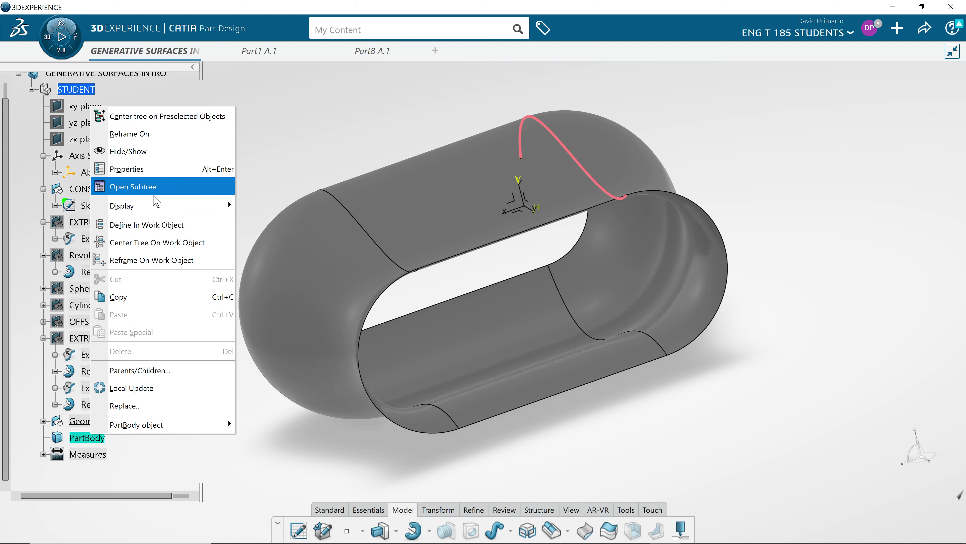
{"action": "left_click", "coordinate": [153, 226]}
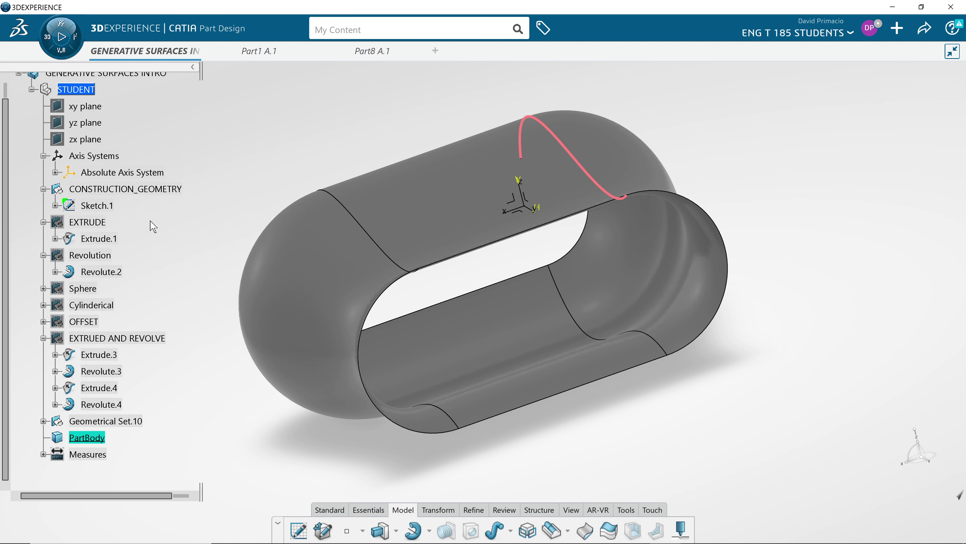
{"action": "left_click", "coordinate": [585, 531]}
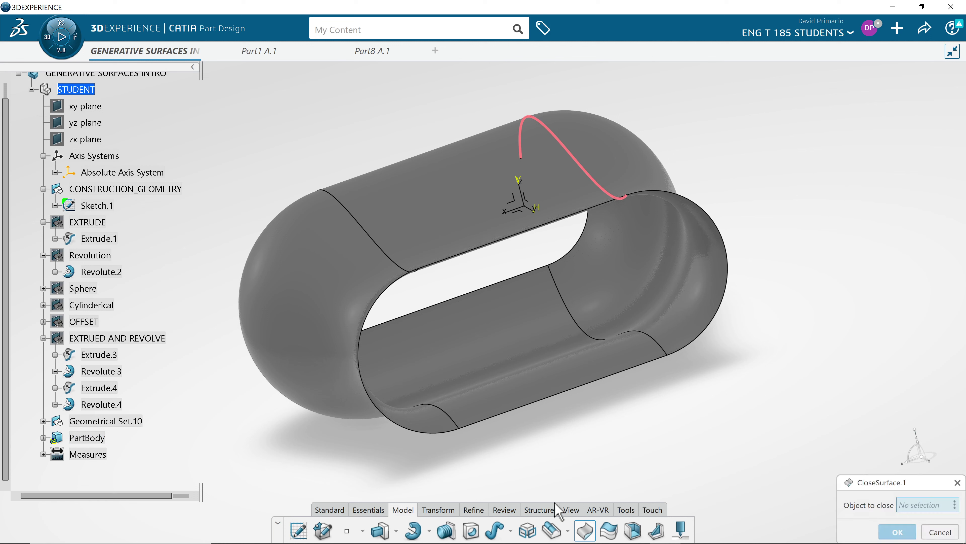
{"action": "left_click", "coordinate": [485, 355]}
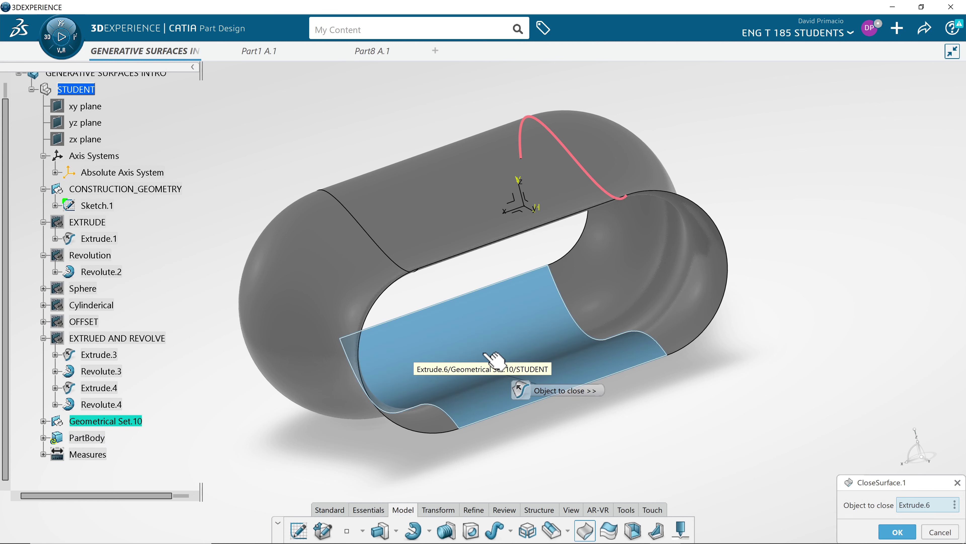
{"action": "left_click", "coordinate": [896, 537]}
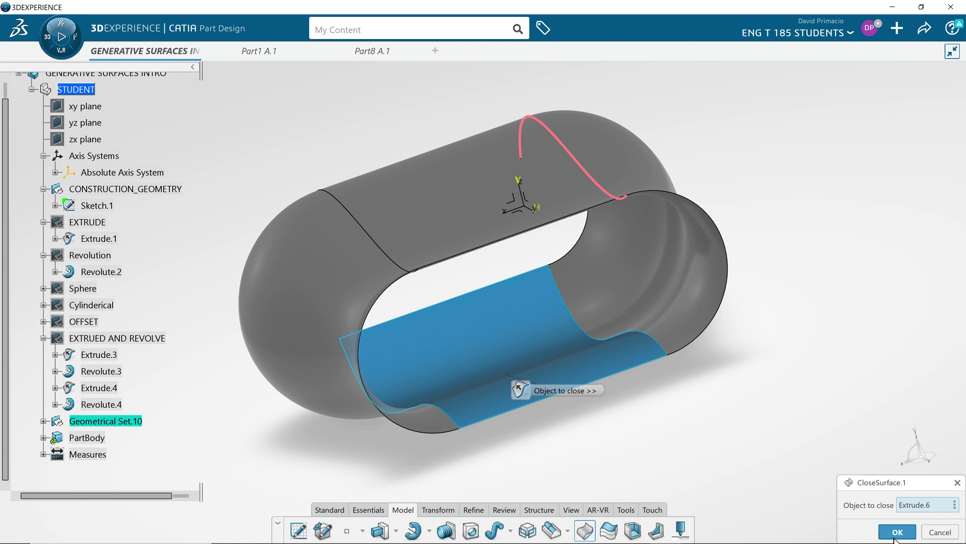
{"action": "left_click", "coordinate": [570, 334]}
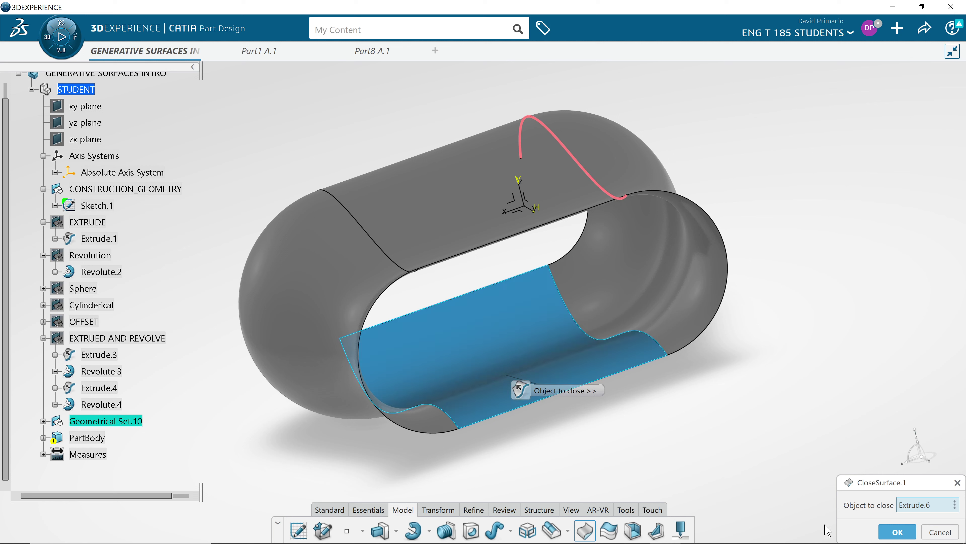
{"action": "left_click", "coordinate": [940, 532]}
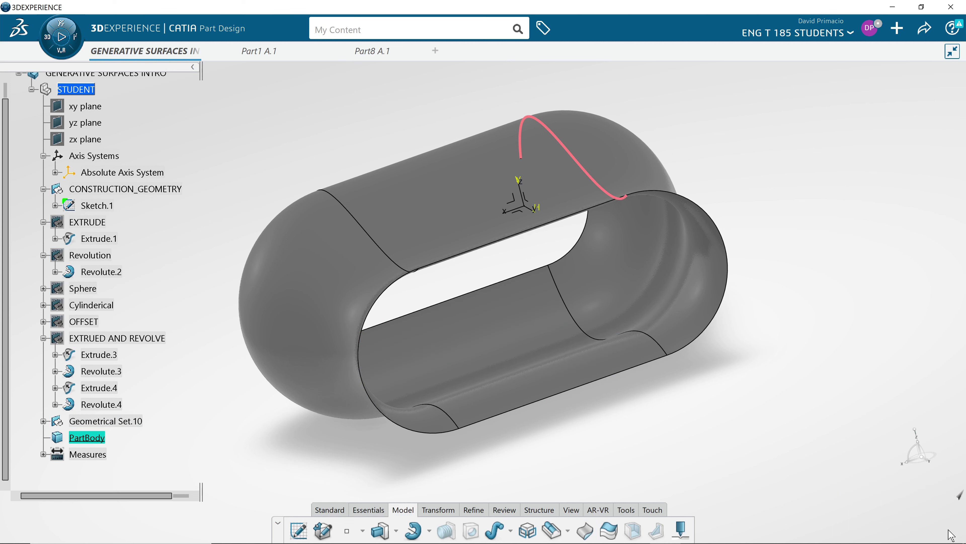
{"action": "left_click", "coordinate": [565, 535]}
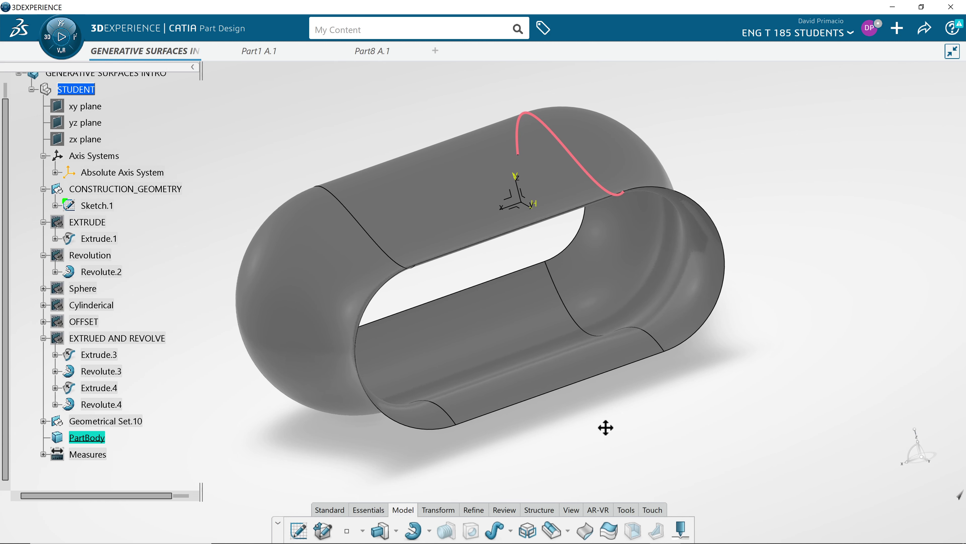
- Orbit to a top view and relaunch Generative Wireframe & Surface from My Favorite Apps
{"action": "middle_click_drag", "start_coordinate": [606, 427], "coordinate": [684, 437]}
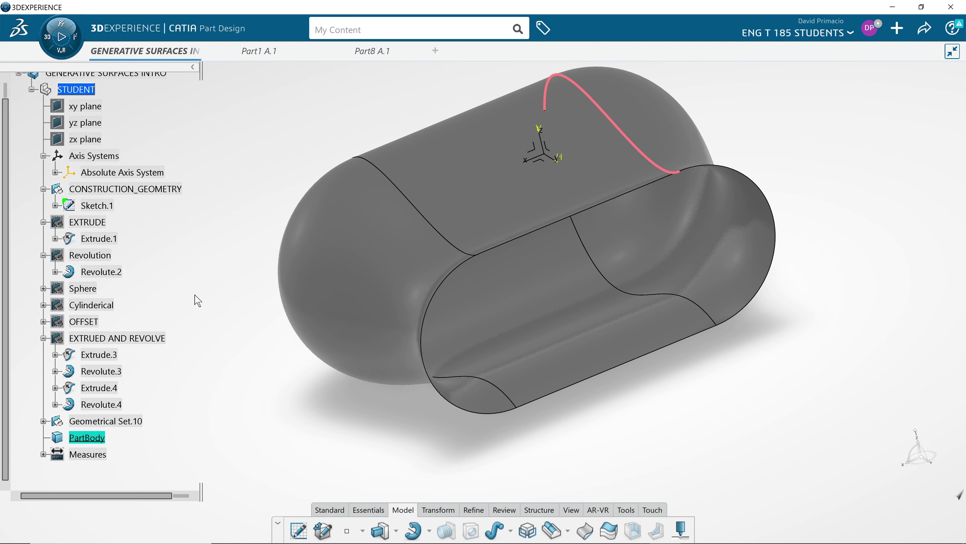
{"action": "left_click", "coordinate": [53, 49]}
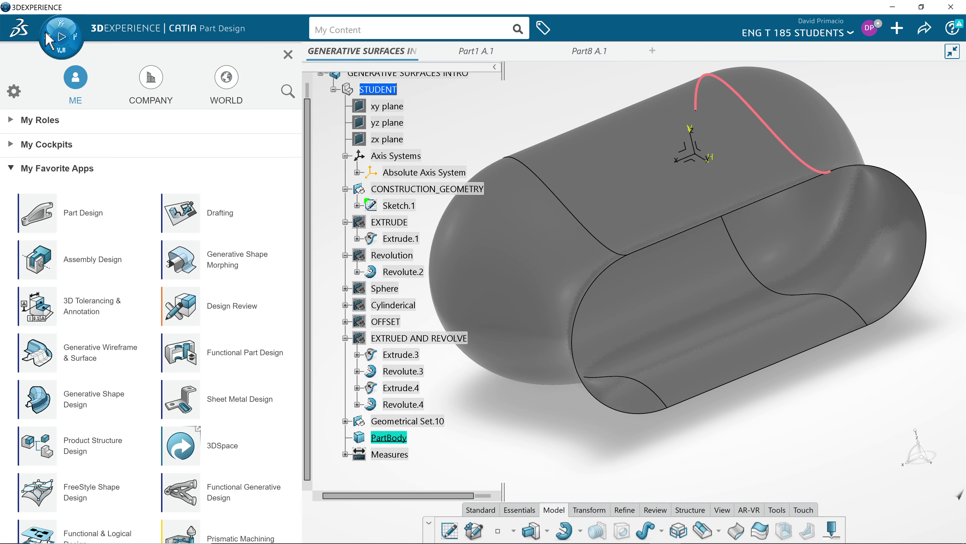
{"action": "left_click", "coordinate": [32, 365]}
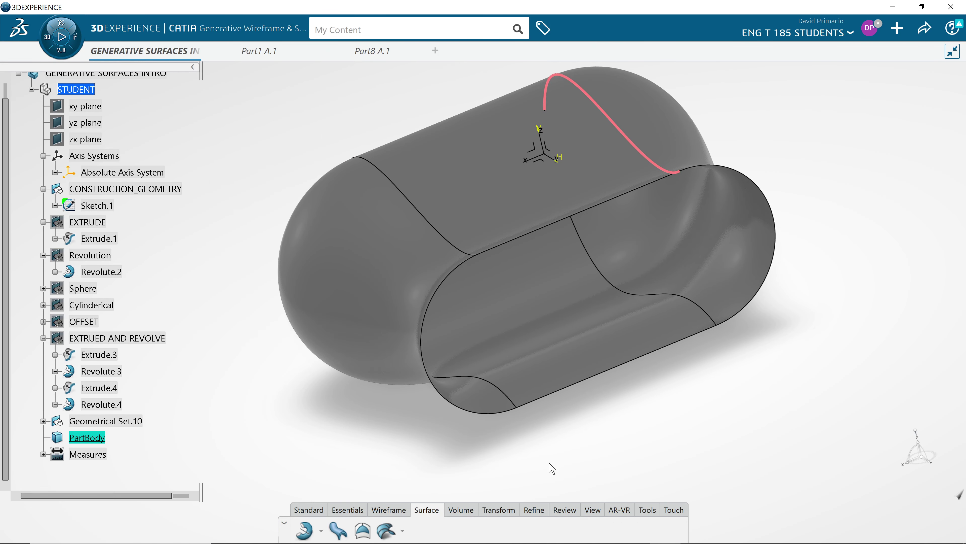
- Join Revolute.6, Extrude.5, Revolute.5 and Extrude.6 with propagation mode set to All
{"action": "left_click", "coordinate": [491, 512]}
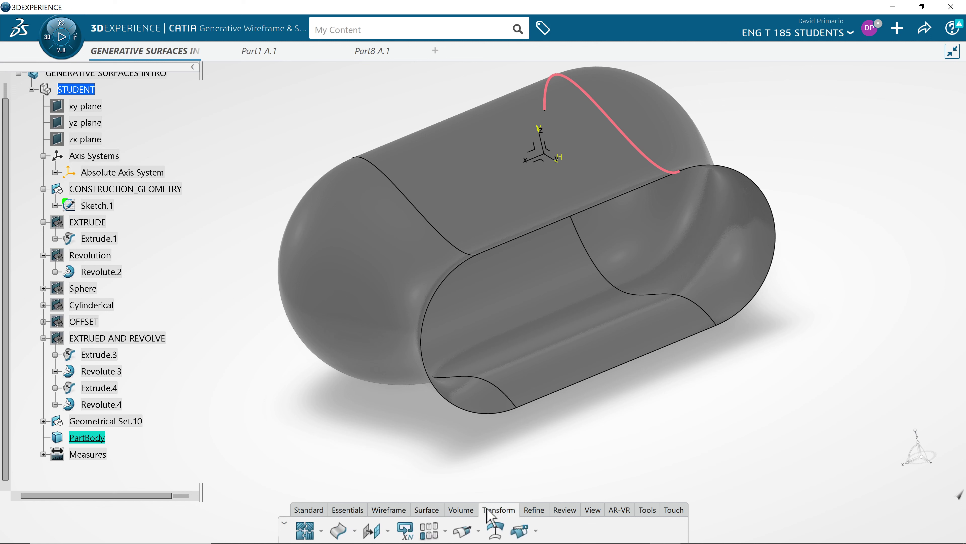
{"action": "left_click", "coordinate": [319, 532]}
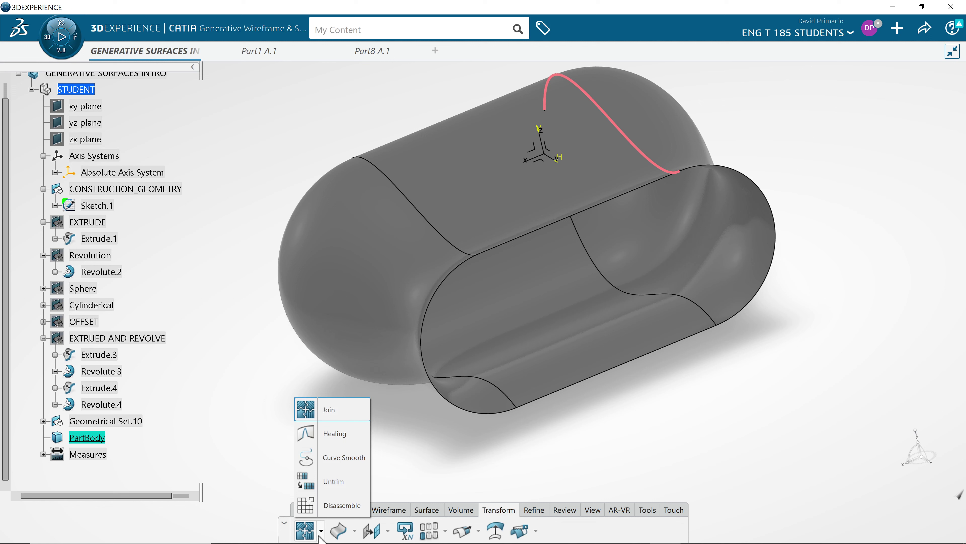
{"action": "left_click", "coordinate": [328, 412]}
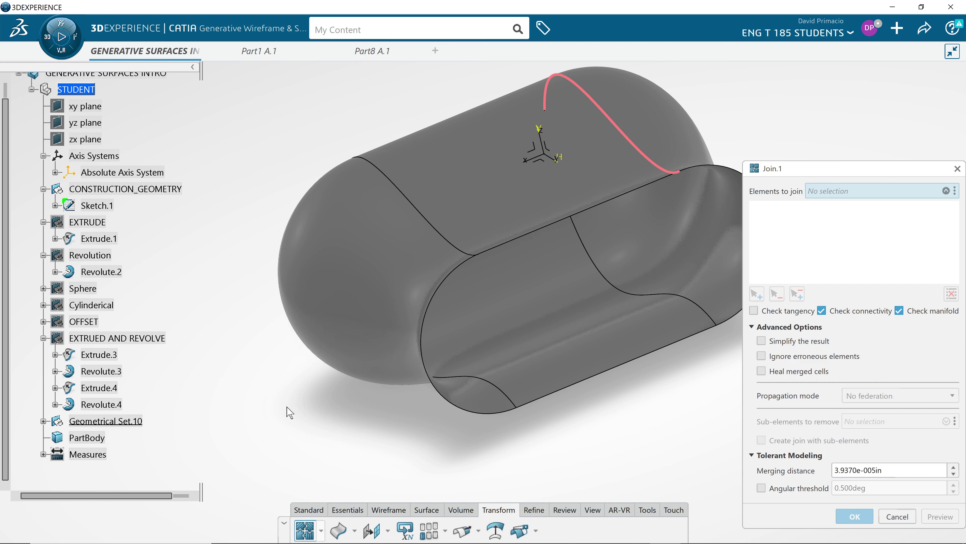
{"action": "left_click", "coordinate": [44, 421]}
{"action": "scroll", "coordinate": [136, 426], "scroll_direction": "down", "scroll_amount": 2}
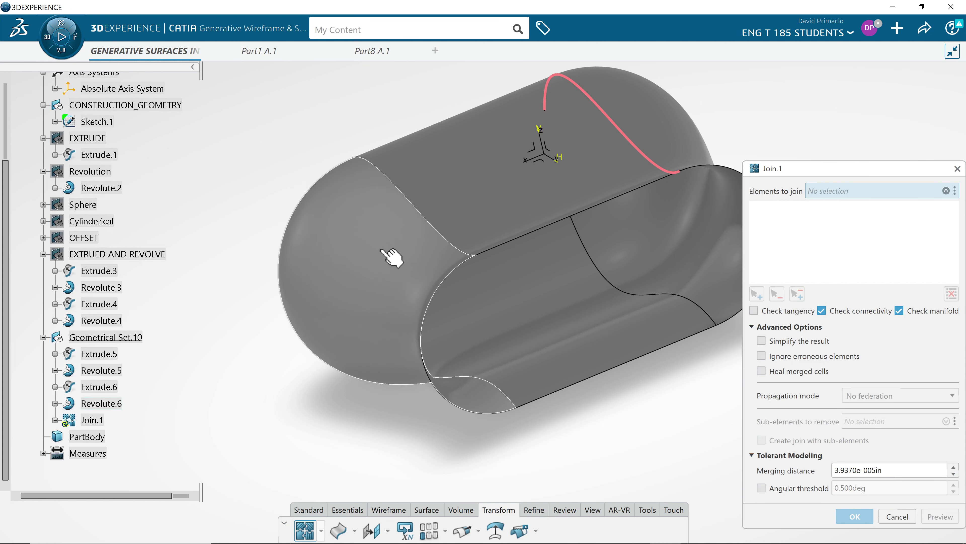
{"action": "left_click", "coordinate": [394, 231]}
{"action": "left_click", "coordinate": [484, 194]}
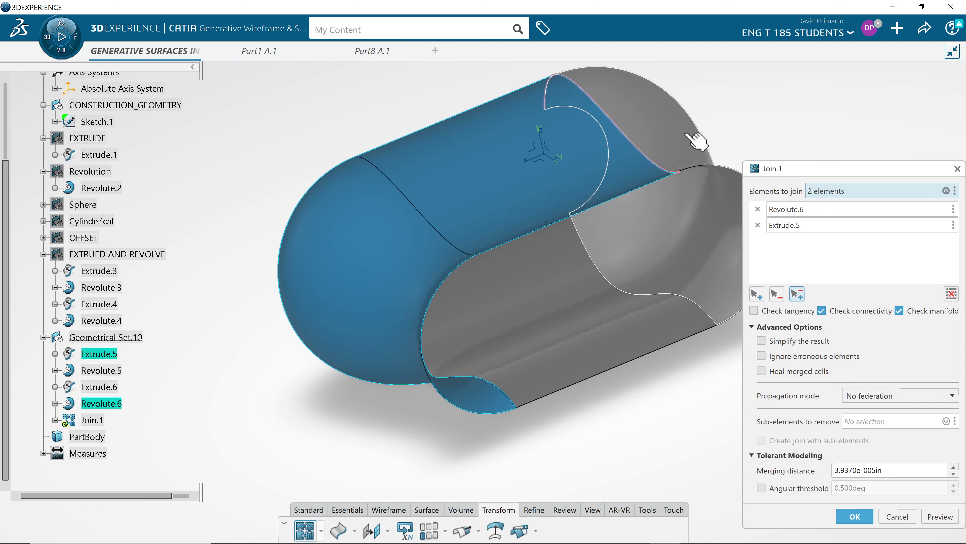
{"action": "left_click", "coordinate": [702, 154]}
{"action": "left_click", "coordinate": [628, 274]}
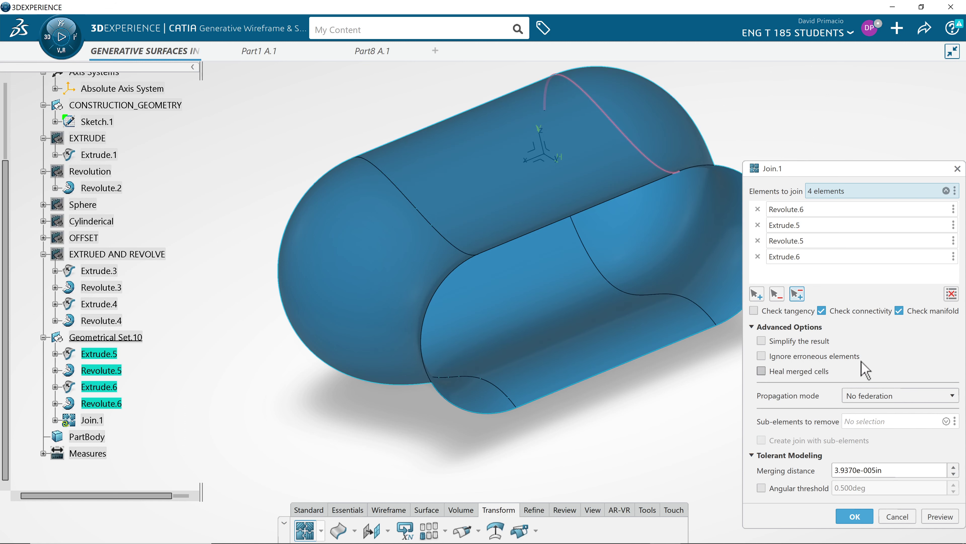
{"action": "left_click", "coordinate": [877, 396]}
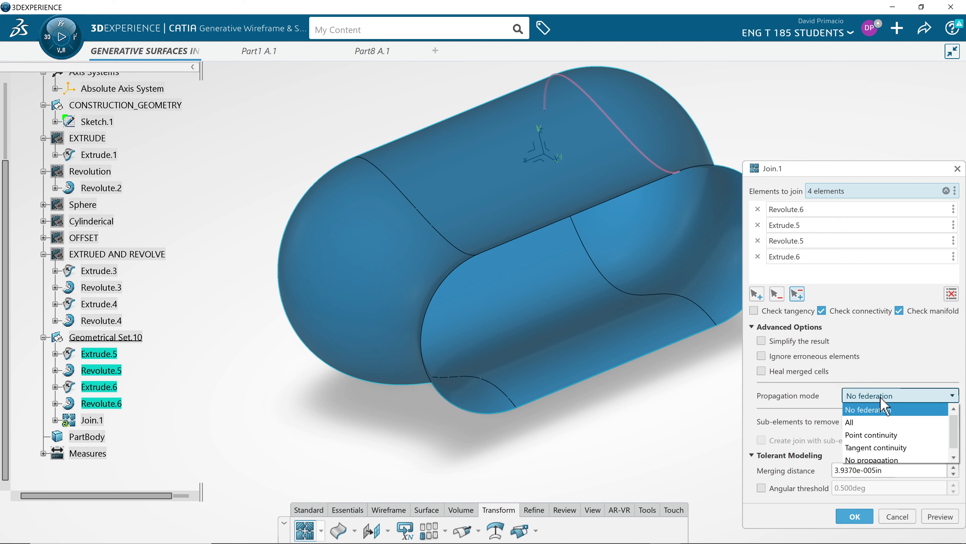
{"action": "left_click", "coordinate": [883, 422]}
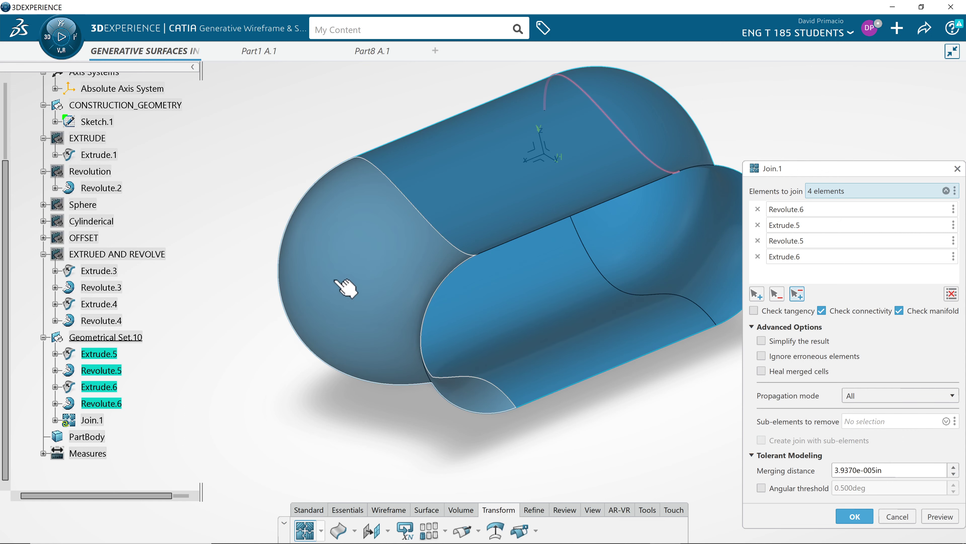
- Create Join.1, pan the view, and switch to the Part Design app
{"action": "left_click", "coordinate": [854, 516]}
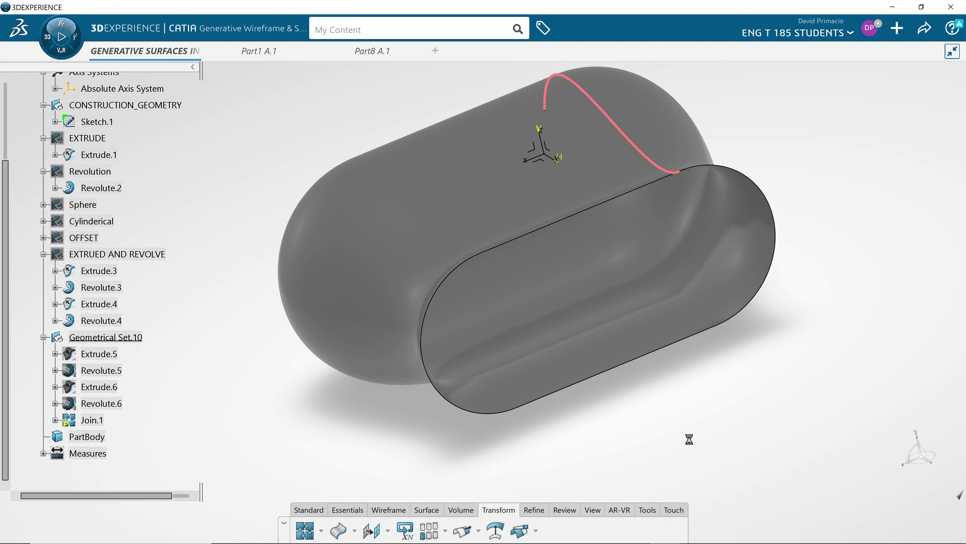
{"action": "middle_click_drag", "start_coordinate": [664, 429], "coordinate": [640, 418]}
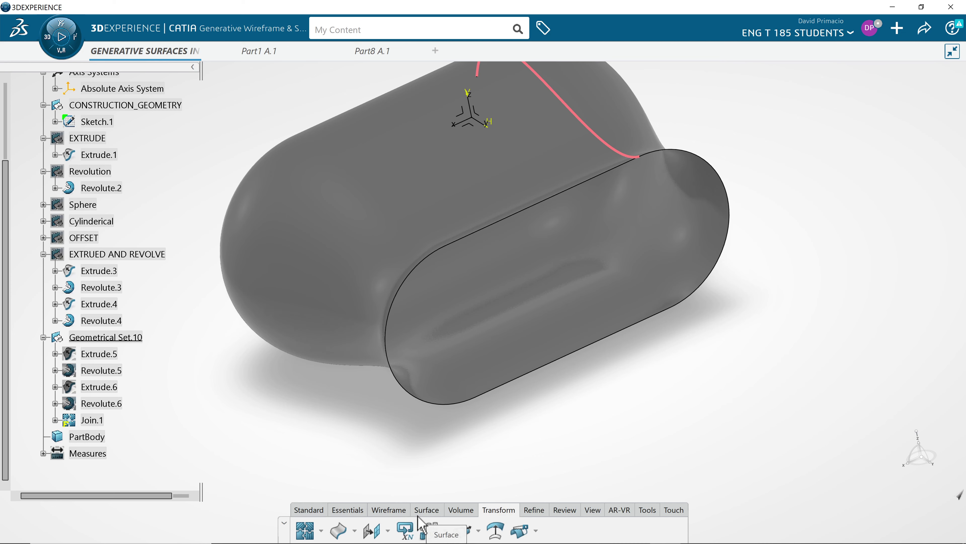
{"action": "left_click", "coordinate": [44, 36]}
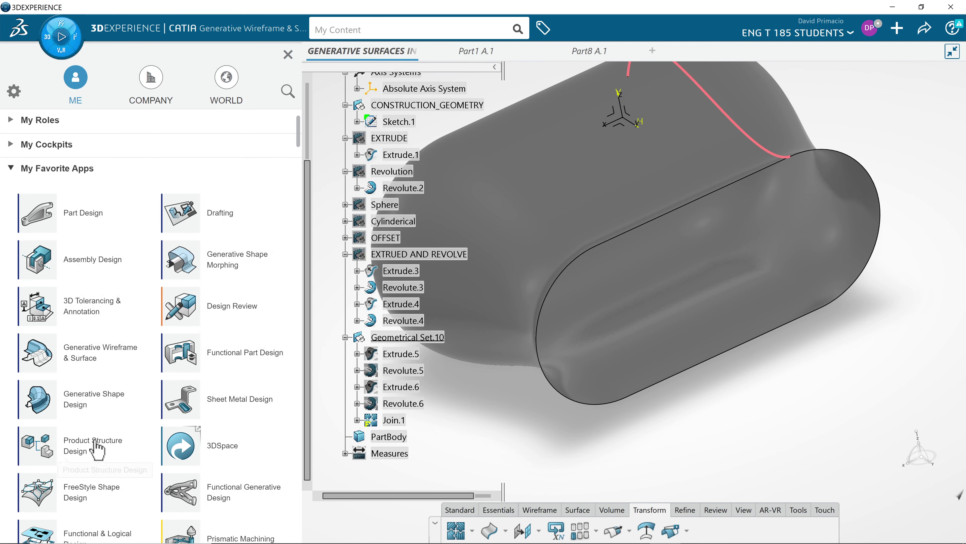
{"action": "left_click", "coordinate": [43, 225]}
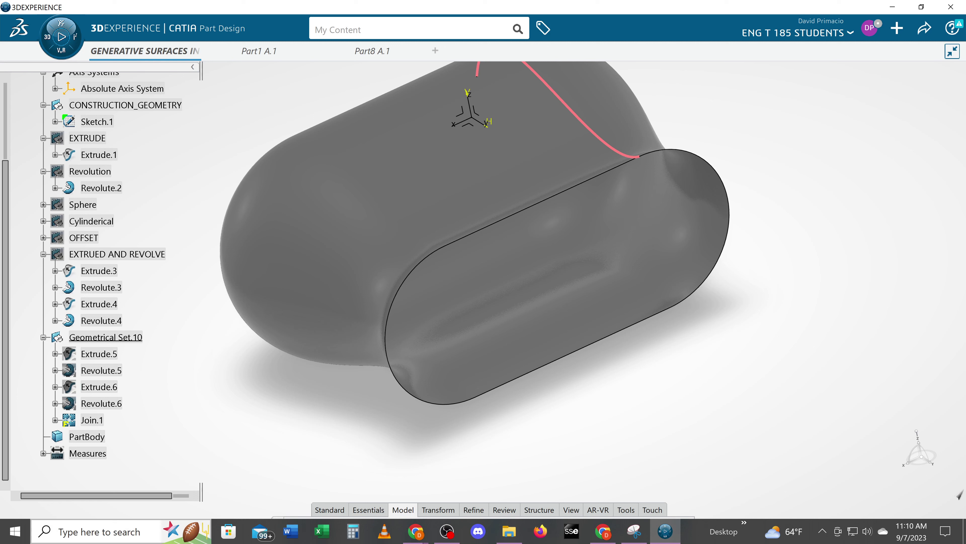
- Make PartBody the work object and close Join.1 into a solid with Close Surface
{"action": "right_click", "coordinate": [85, 438]}
{"action": "left_click", "coordinate": [164, 227]}
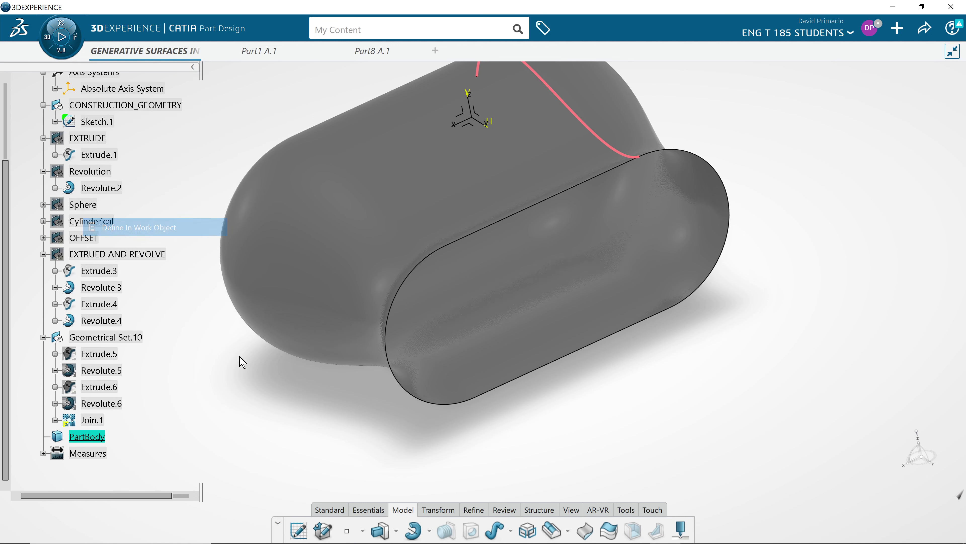
{"action": "left_click", "coordinate": [584, 530]}
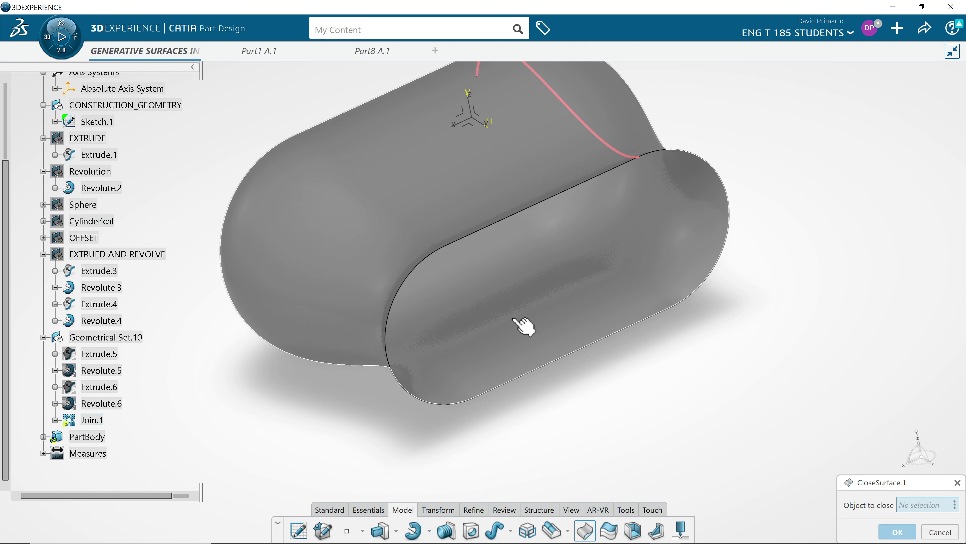
{"action": "left_click", "coordinate": [515, 319]}
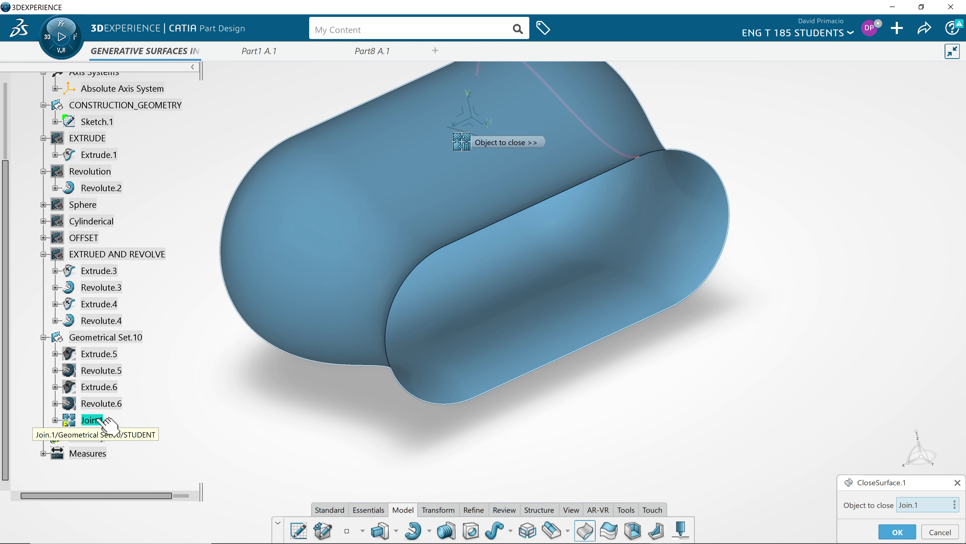
{"action": "left_click", "coordinate": [894, 534]}
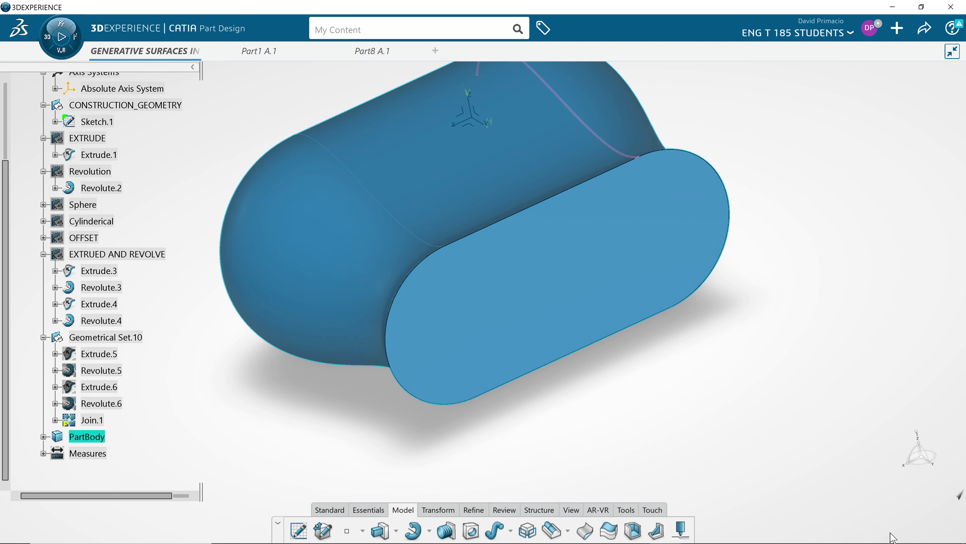
- Hide Geometrical Set.10, then orbit and zoom to inspect the capped solid
{"action": "left_click", "coordinate": [245, 449]}
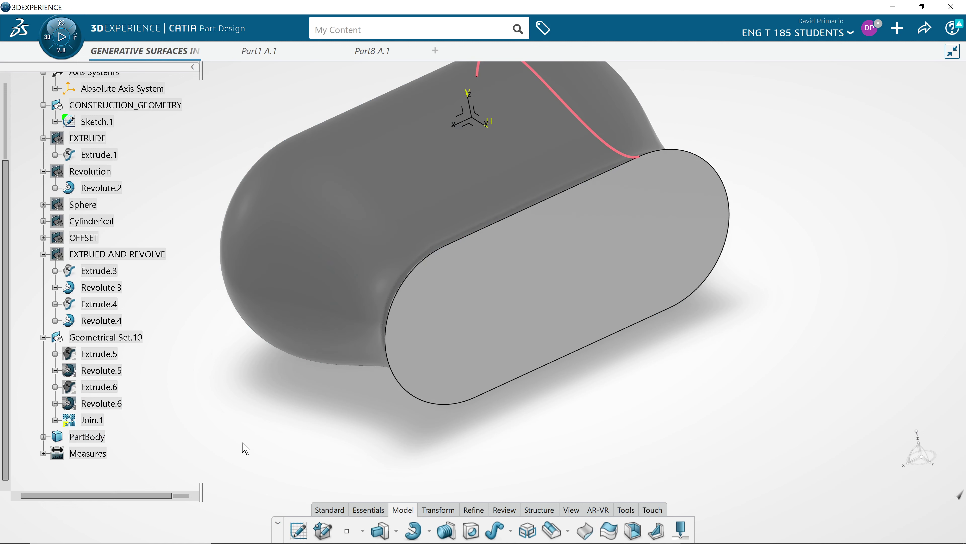
{"action": "scroll", "coordinate": [434, 426], "scroll_direction": "down", "scroll_amount": 5}
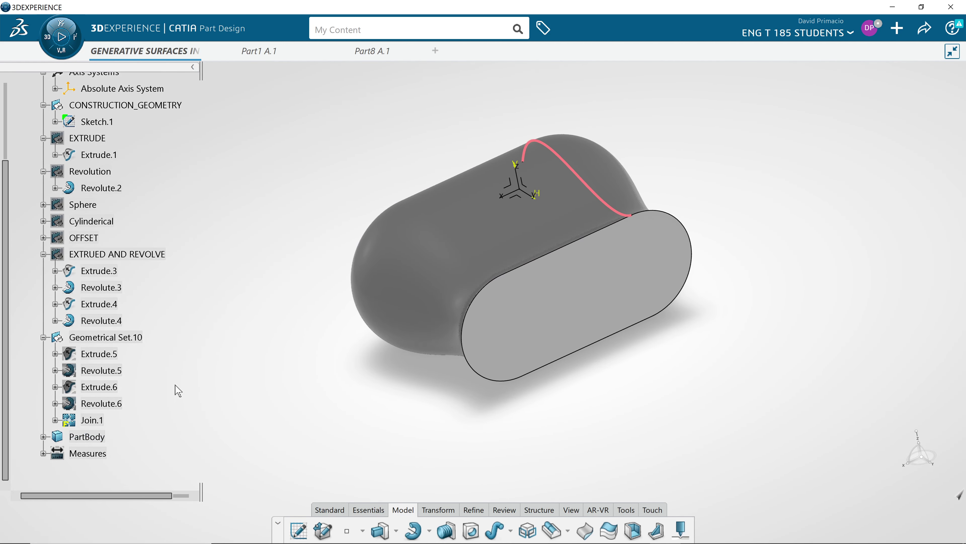
{"action": "right_click", "coordinate": [143, 338]}
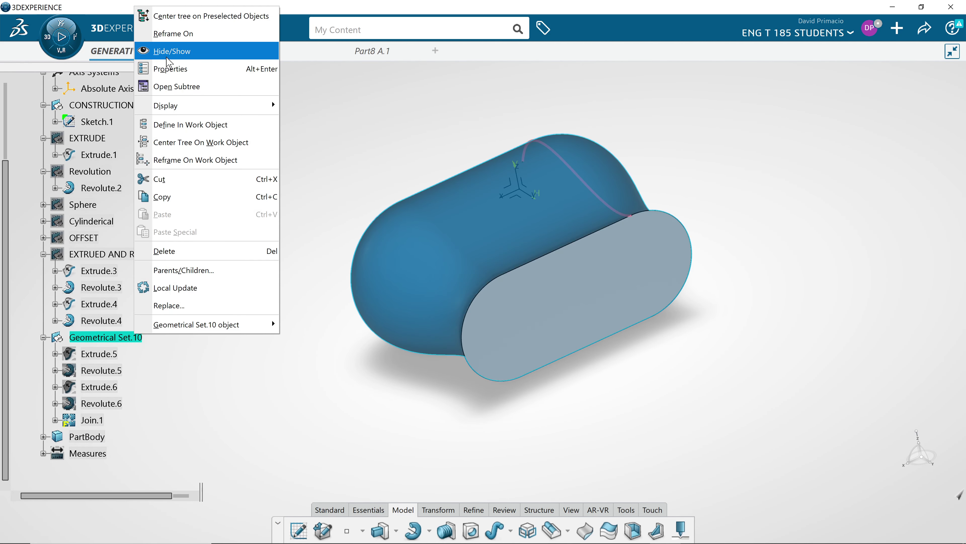
{"action": "left_click", "coordinate": [169, 51]}
{"action": "middle_click_drag", "start_coordinate": [398, 405], "coordinate": [659, 311]}
{"action": "middle_click_drag", "start_coordinate": [676, 322], "coordinate": [535, 303]}
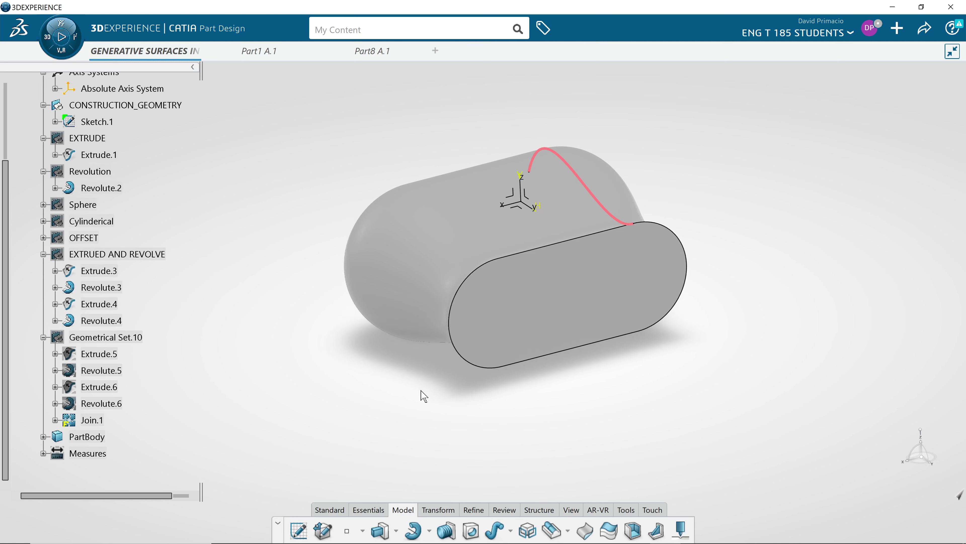
{"action": "middle_click_drag", "start_coordinate": [441, 430], "coordinate": [418, 432]}
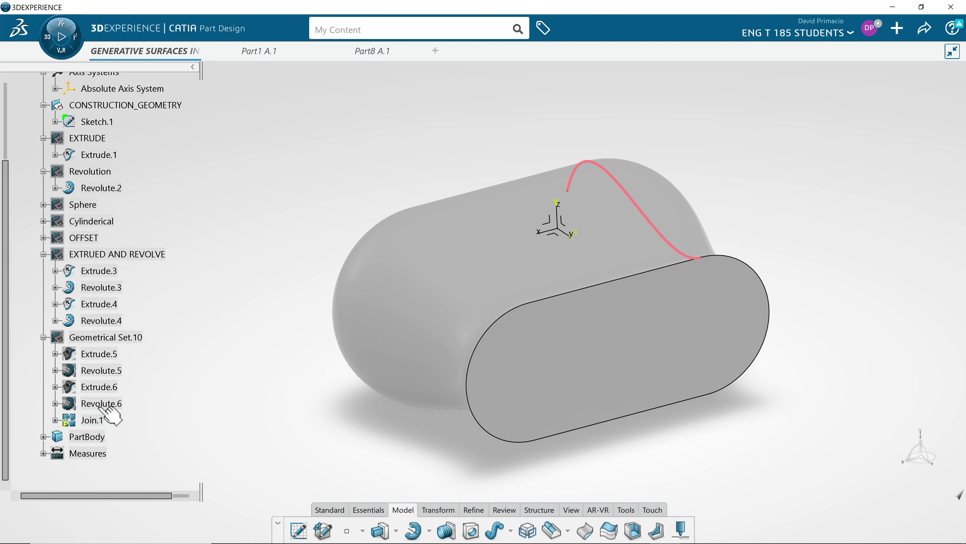
- Hide the PartBody solid and show the Geometrical Set.10 surfaces again
{"action": "right_click", "coordinate": [93, 436]}
{"action": "left_click", "coordinate": [151, 162]}
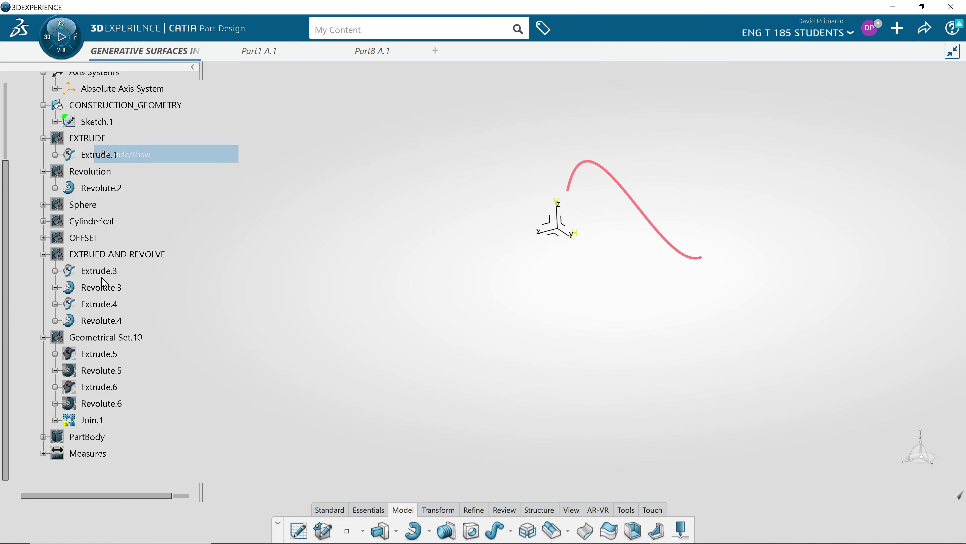
{"action": "right_click", "coordinate": [102, 337]}
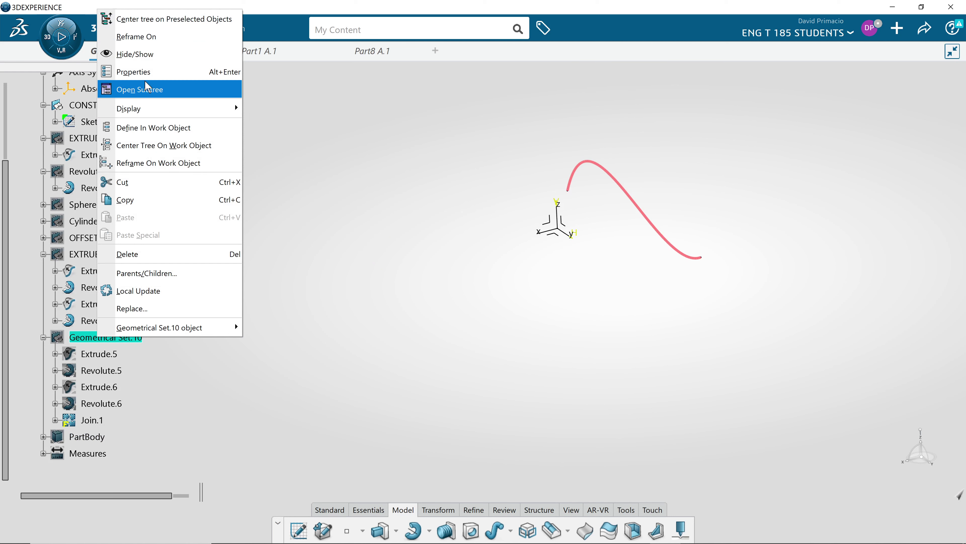
{"action": "left_click", "coordinate": [141, 55]}
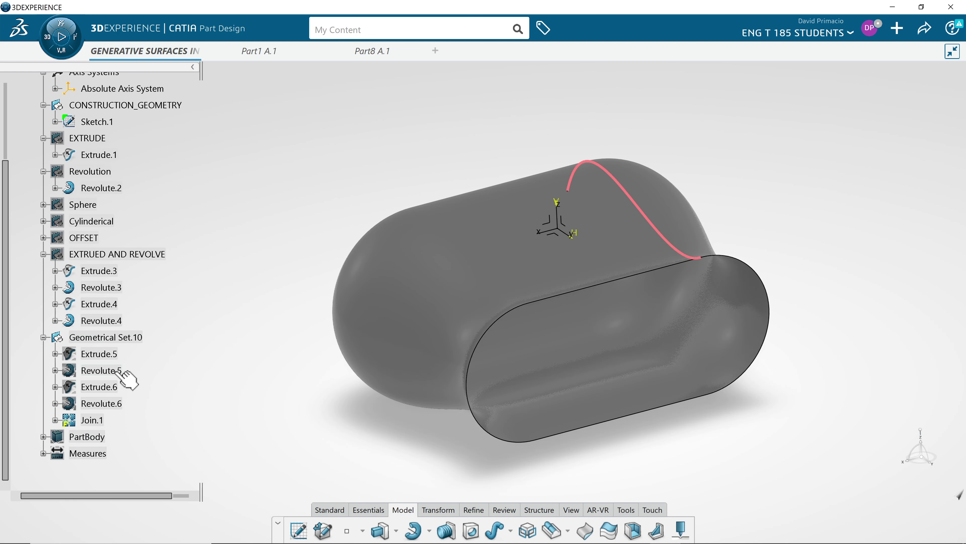
- Select Extrude.5 through Revolute.6, then Join.1, to compare the joined surface
{"action": "left_click", "coordinate": [110, 358]}
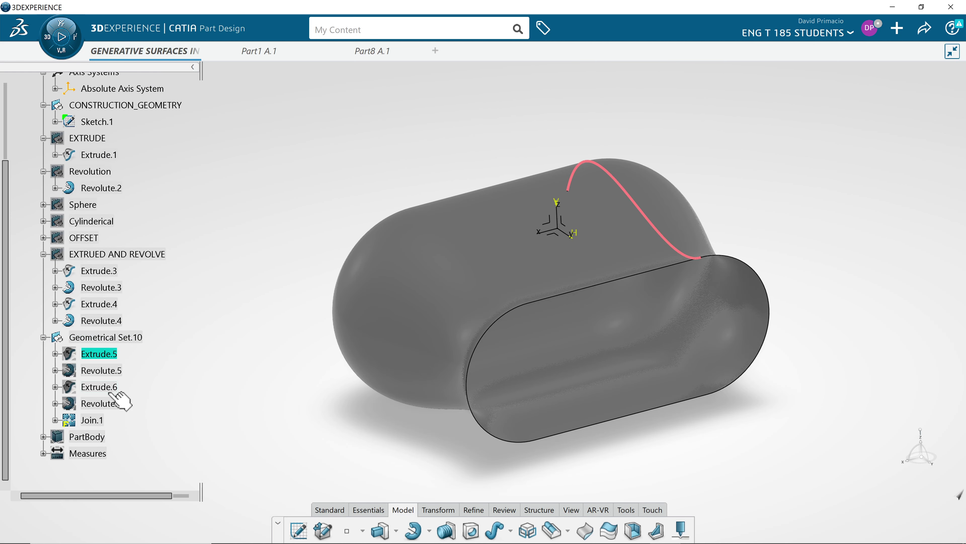
{"action": "left_click", "coordinate": [114, 402], "text": "shift"}
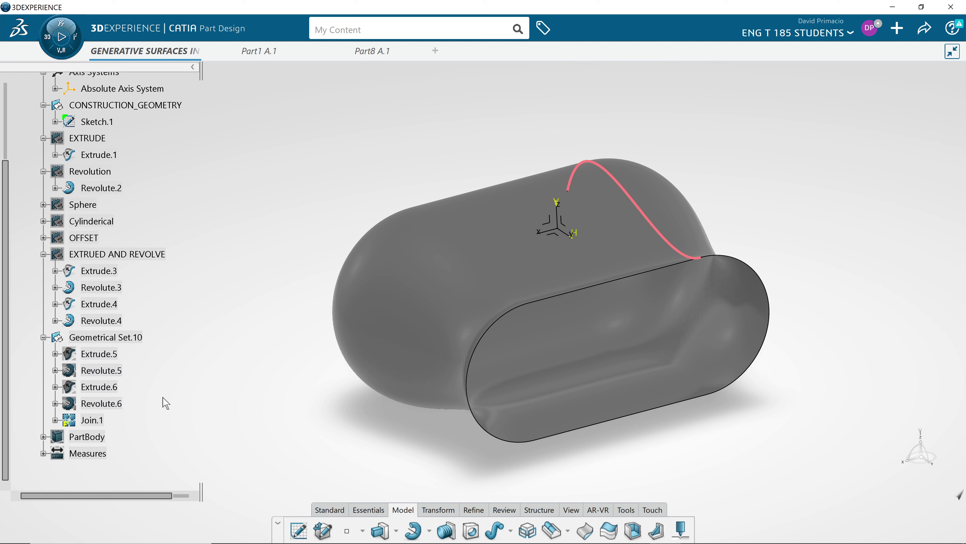
{"action": "left_click", "coordinate": [93, 420]}
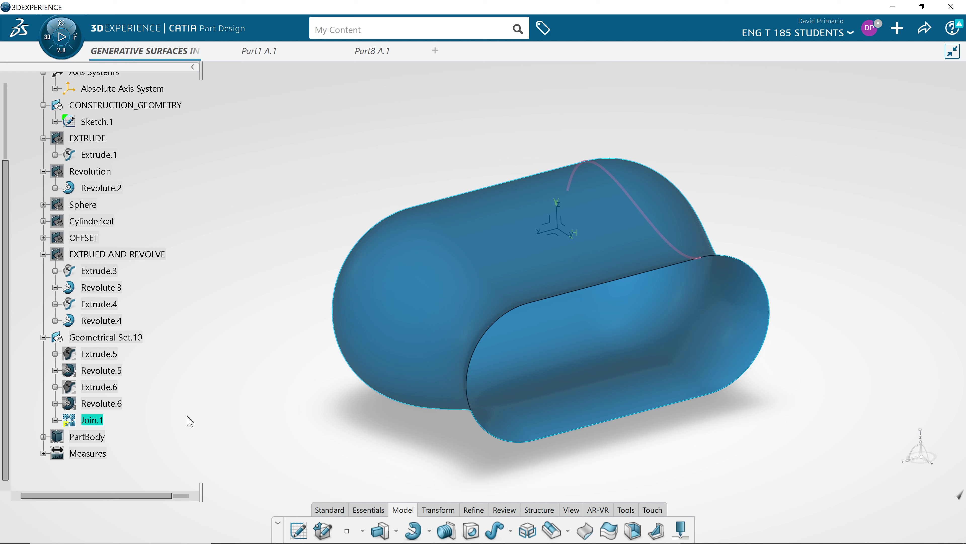
{"action": "left_click", "coordinate": [188, 419]}
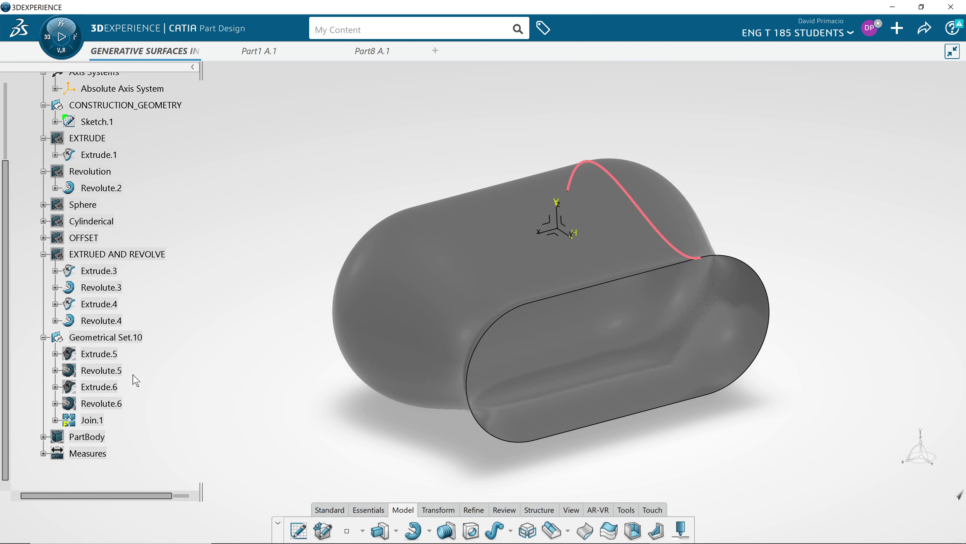
- Highlight Extrude.5, Revolute.5, Extrude.6 and Revolute.6 one by one to check each surface
{"action": "left_click", "coordinate": [109, 355]}
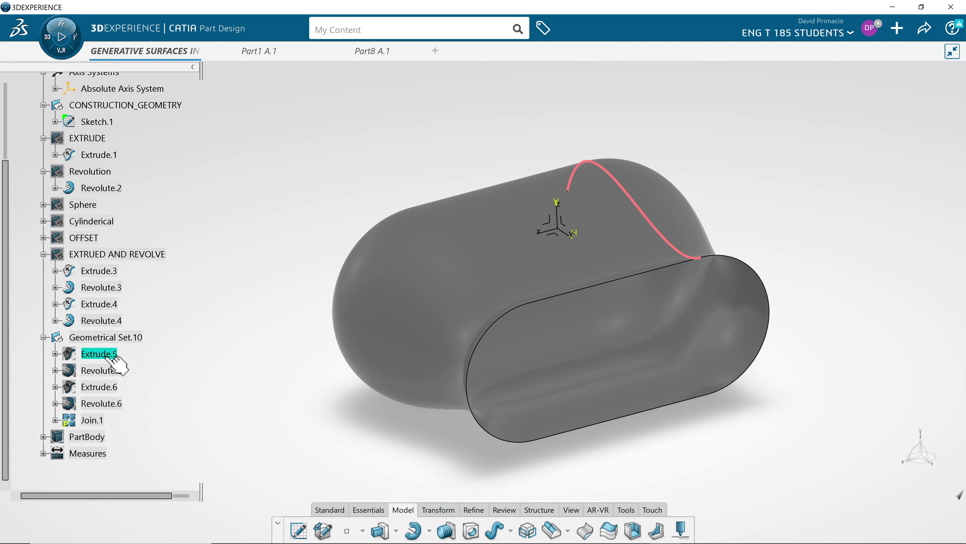
{"action": "left_click", "coordinate": [108, 370]}
{"action": "left_click", "coordinate": [106, 386]}
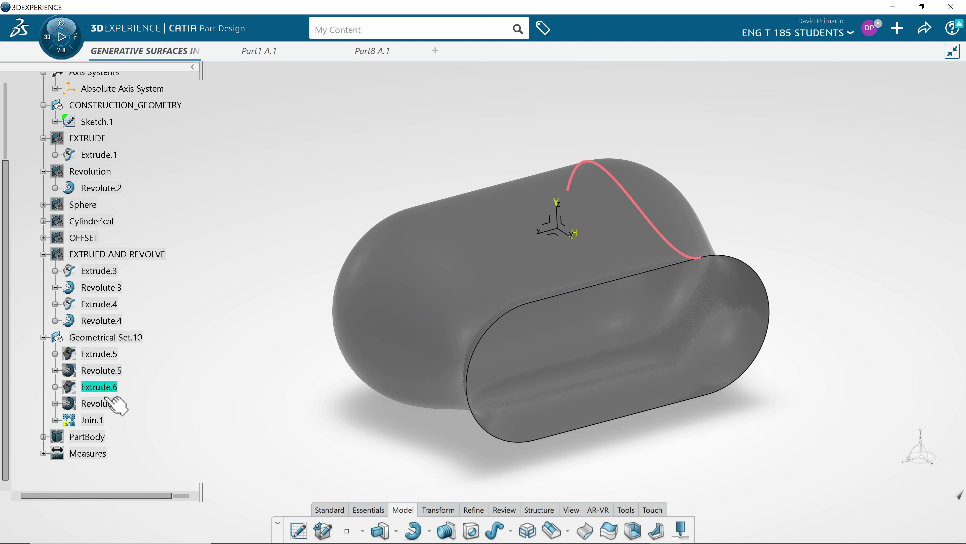
{"action": "left_click", "coordinate": [111, 402]}
{"action": "left_click", "coordinate": [110, 387]}
{"action": "left_click", "coordinate": [111, 369]}
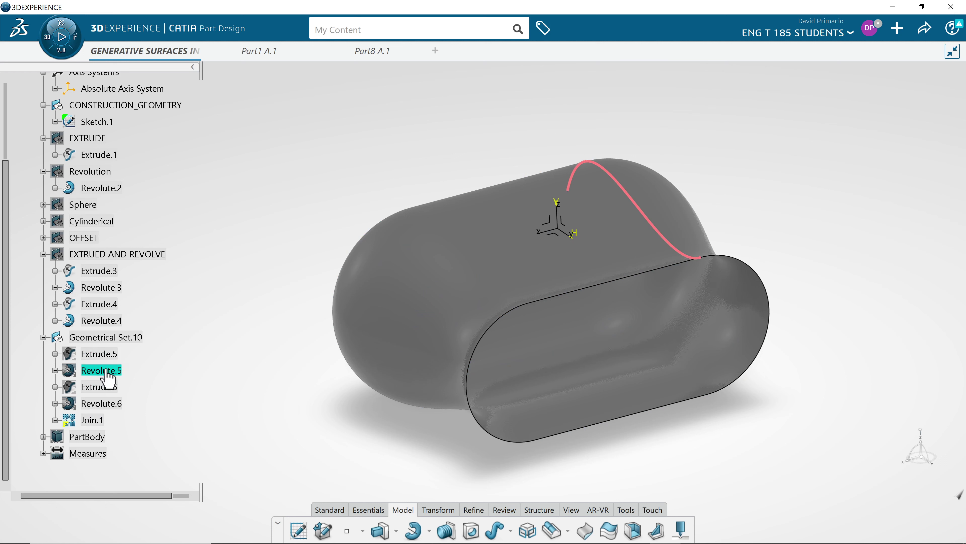
{"action": "left_click", "coordinate": [115, 357]}
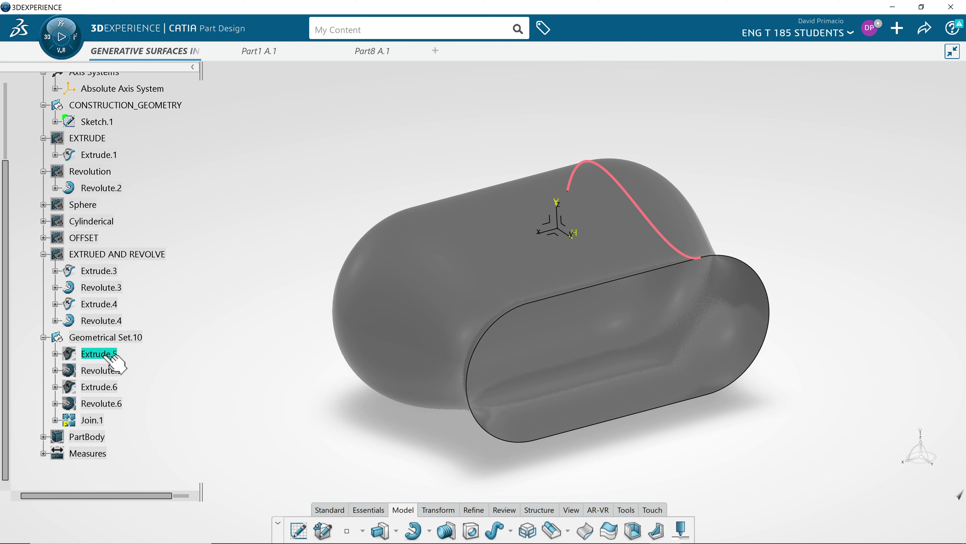
{"action": "left_click", "coordinate": [111, 373]}
{"action": "left_click", "coordinate": [106, 387]}
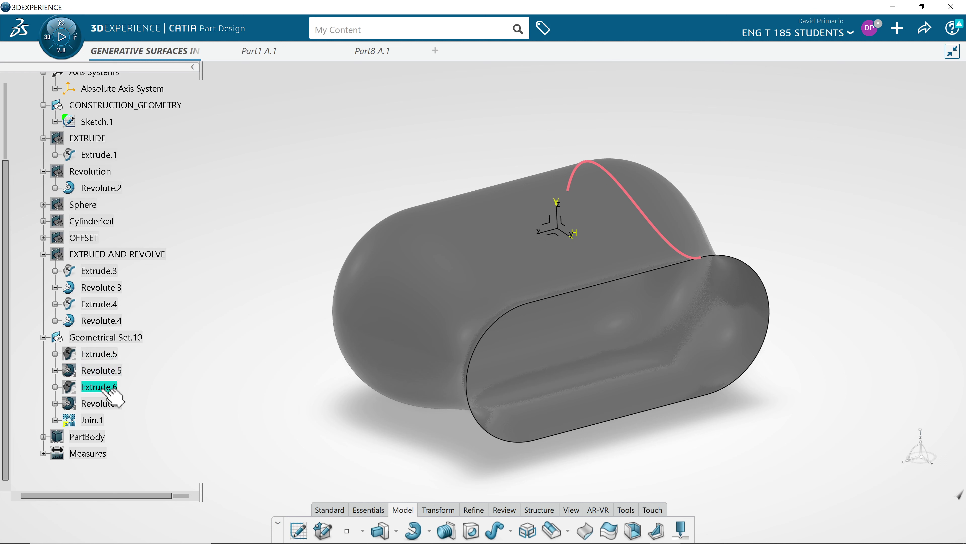
{"action": "left_click", "coordinate": [111, 403]}
{"action": "left_click", "coordinate": [157, 407]}
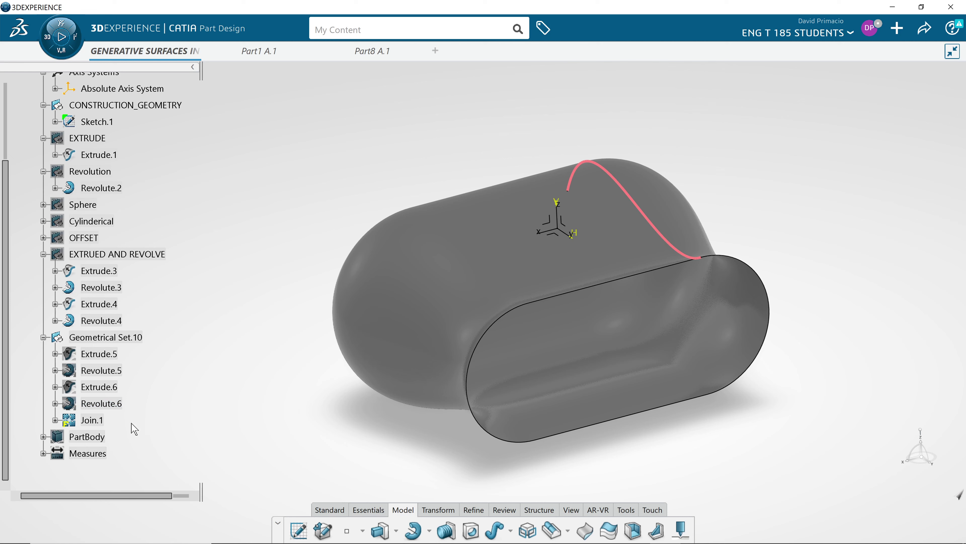
- Hide Geometrical Set.10, show PartBody again, and pan to centre the solid
{"action": "right_click", "coordinate": [130, 340]}
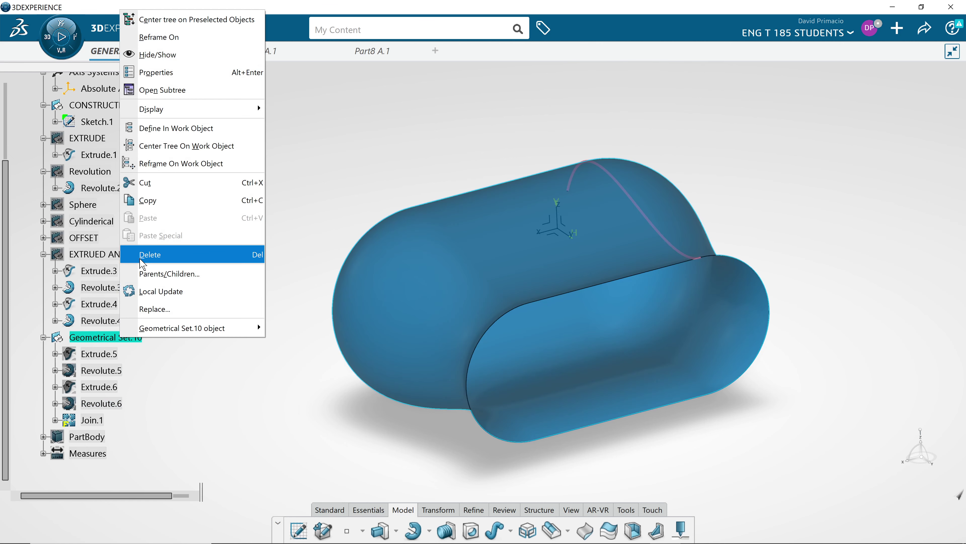
{"action": "left_click", "coordinate": [152, 55]}
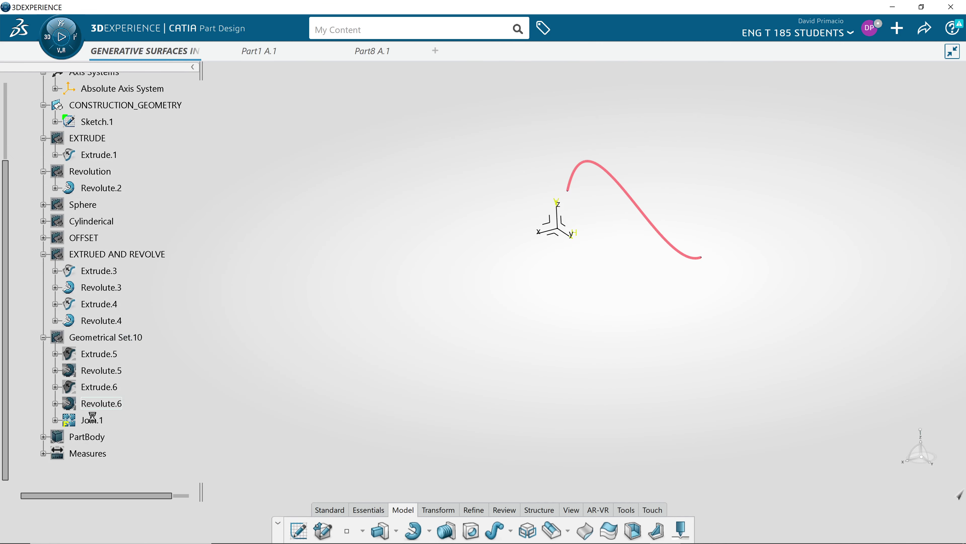
{"action": "right_click", "coordinate": [93, 437]}
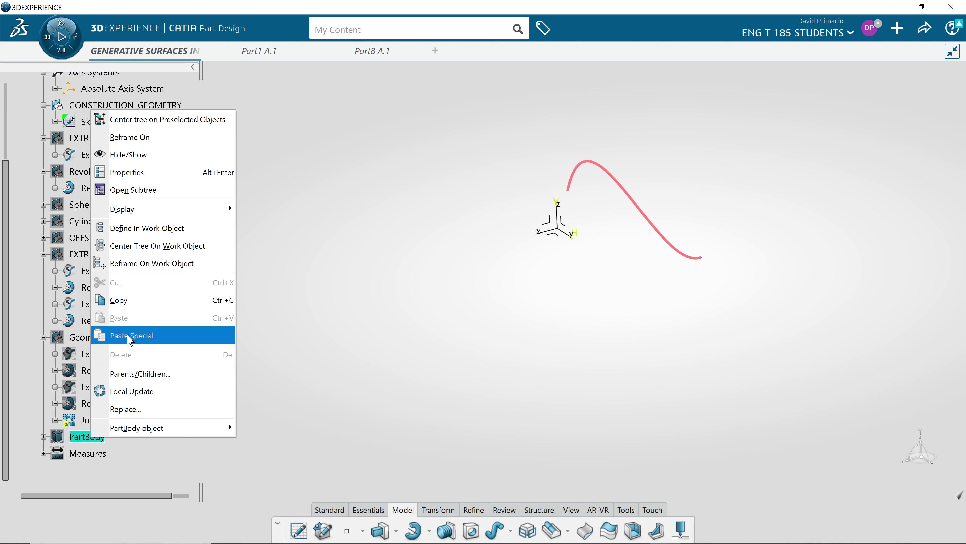
{"action": "left_click", "coordinate": [129, 154]}
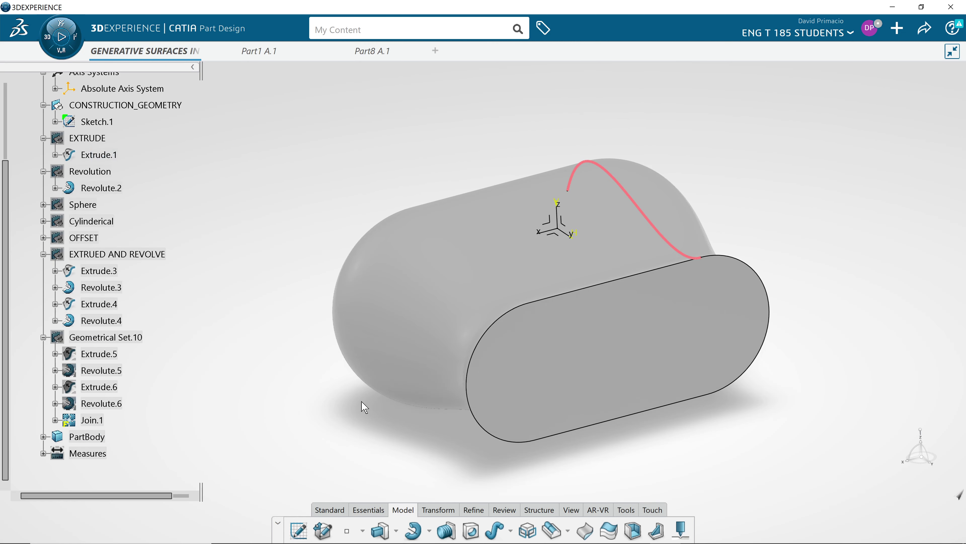
{"action": "middle_click_drag", "start_coordinate": [342, 388], "coordinate": [331, 383]}
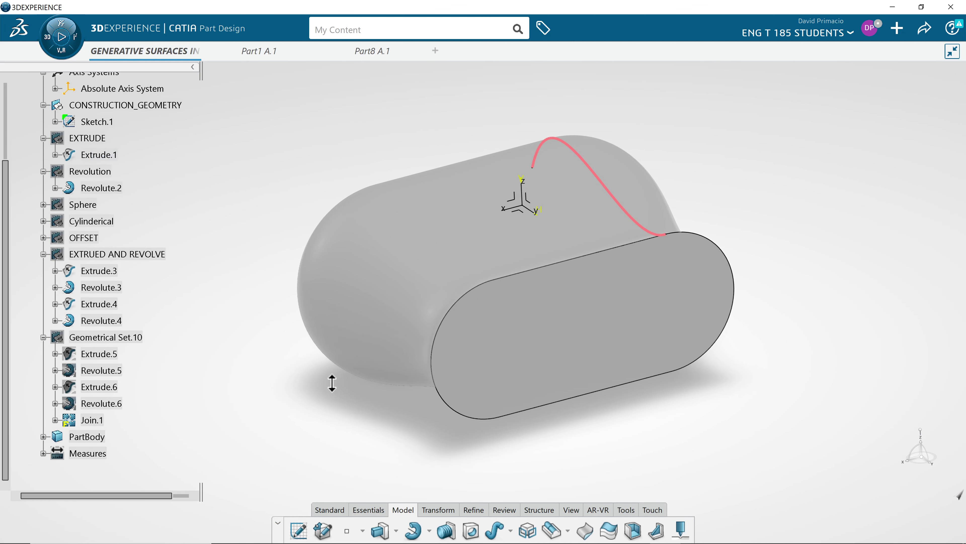
- Shell the solid to 0.125in inside thickness, removing the front end face
{"action": "left_click", "coordinate": [633, 531]}
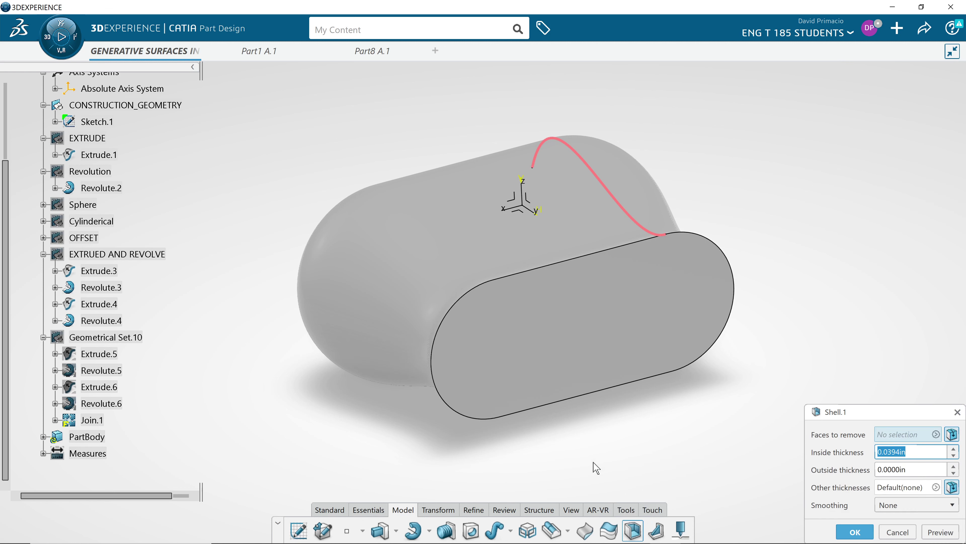
{"action": "left_click", "coordinate": [551, 372]}
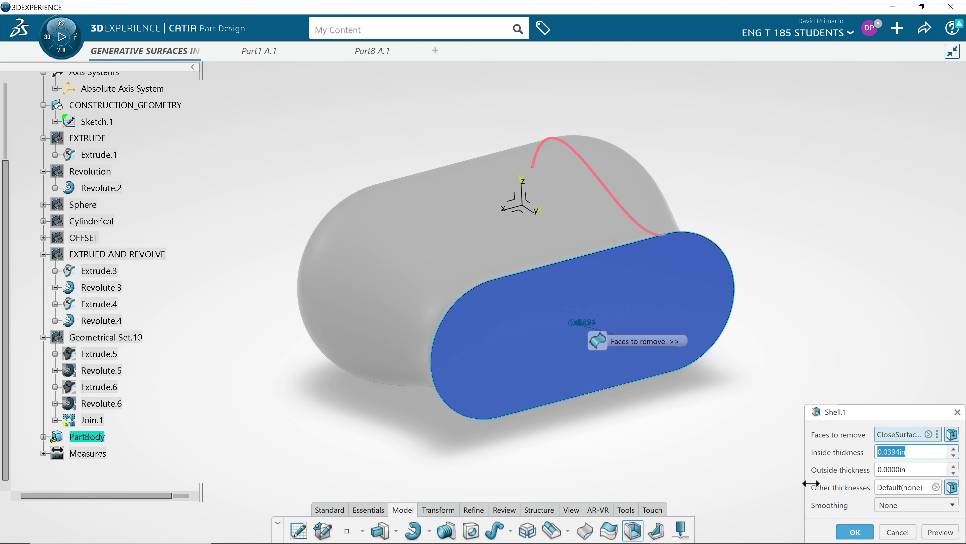
{"action": "type", "text": ".125"}
{"action": "left_click", "coordinate": [940, 532]}
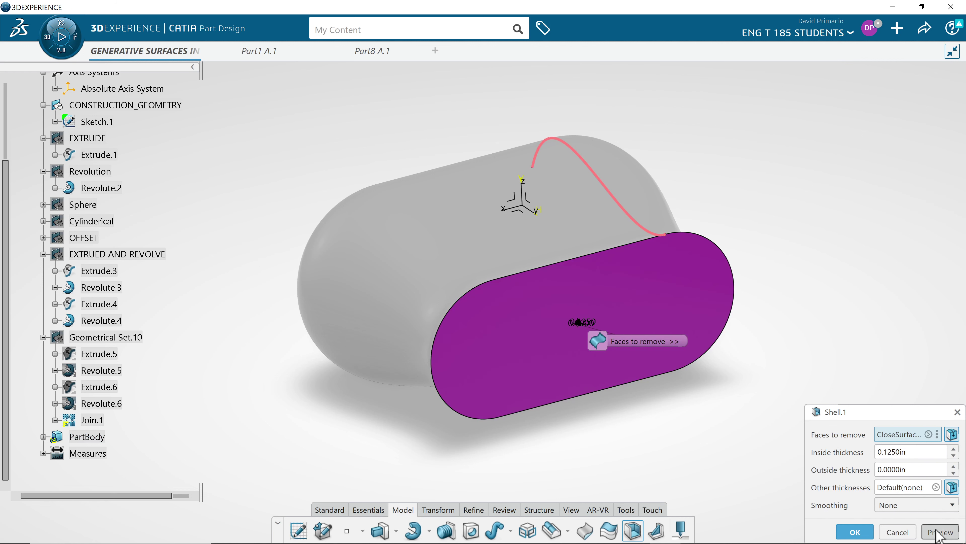
{"action": "left_click", "coordinate": [863, 537]}
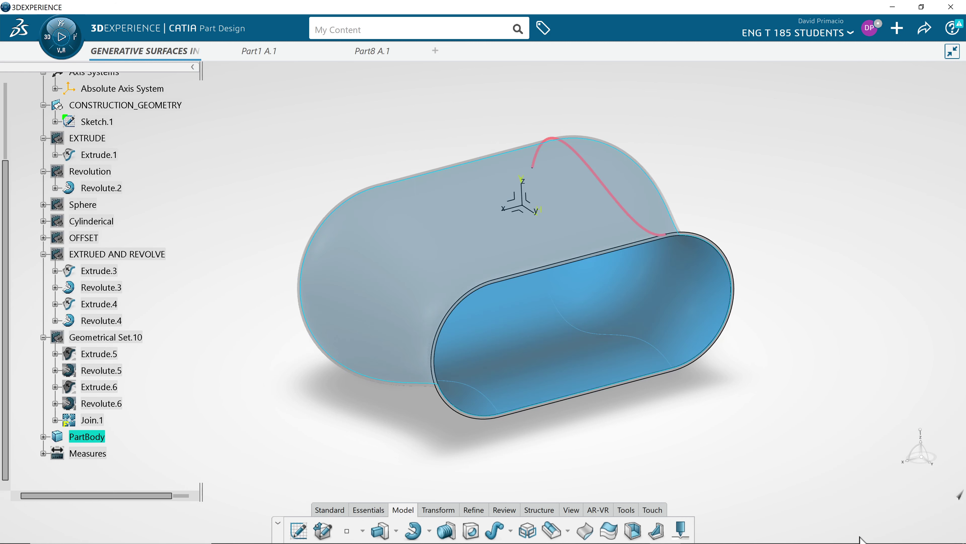
- Orbit to look into the open end and select Shell.1 under PartBody
{"action": "left_click", "coordinate": [733, 455]}
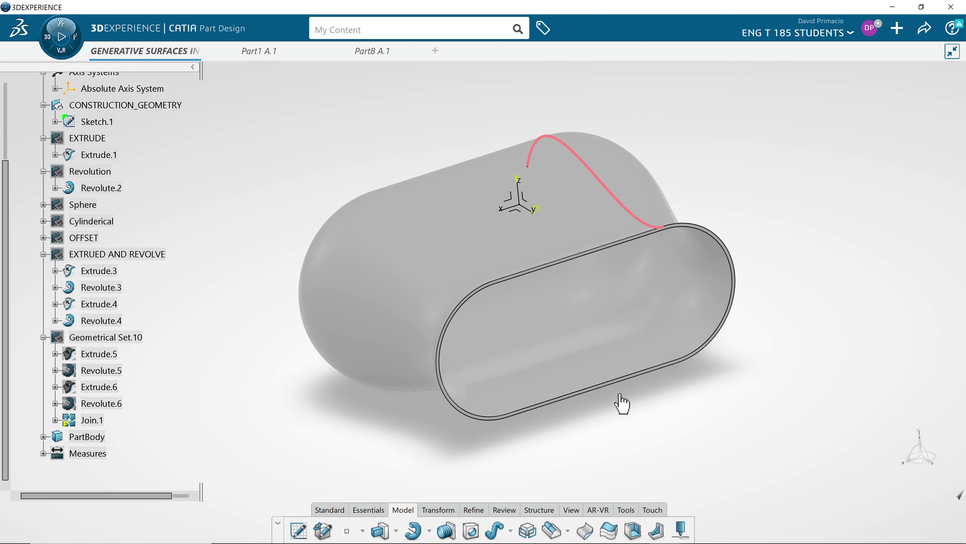
{"action": "middle_click_drag", "start_coordinate": [619, 403], "coordinate": [373, 302]}
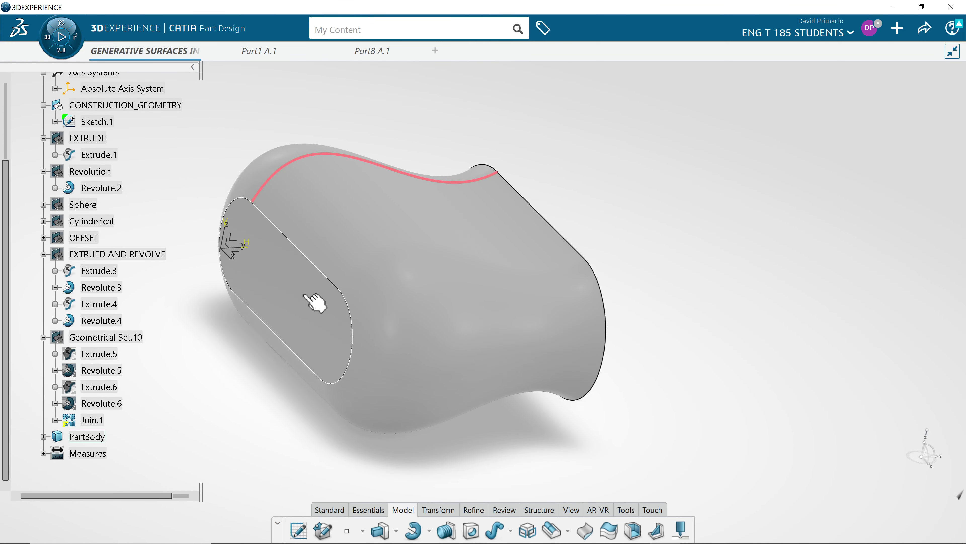
{"action": "middle_click_drag", "start_coordinate": [337, 330], "coordinate": [481, 411]}
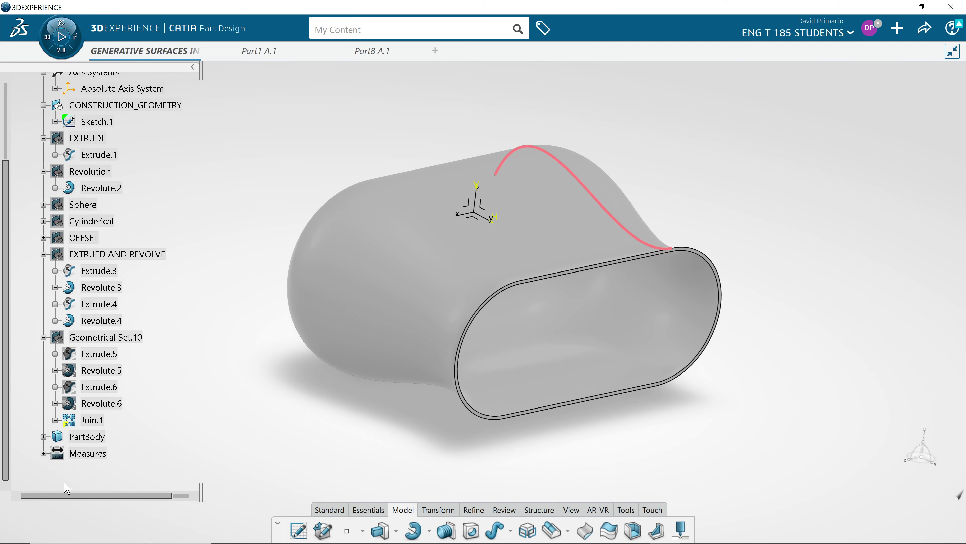
{"action": "left_click", "coordinate": [43, 437]}
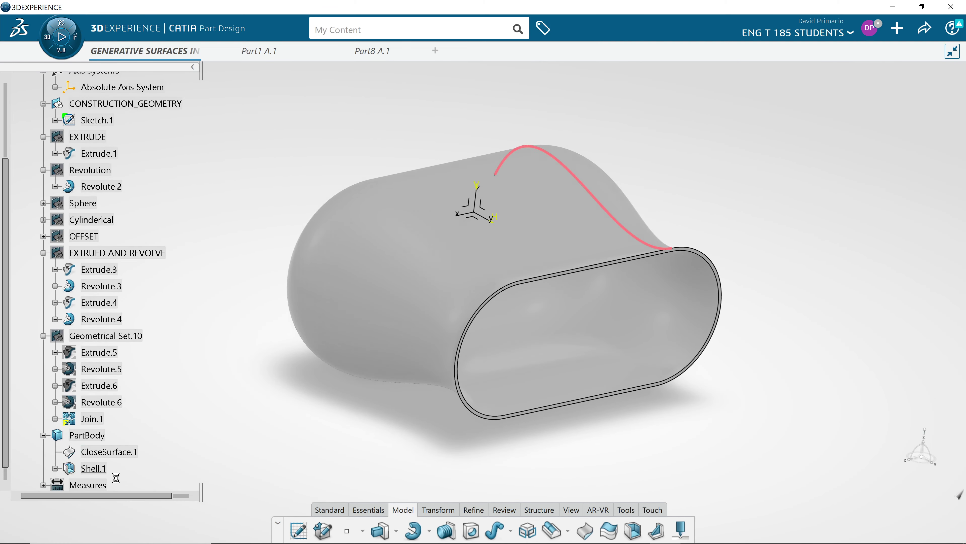
{"action": "left_click", "coordinate": [101, 469]}
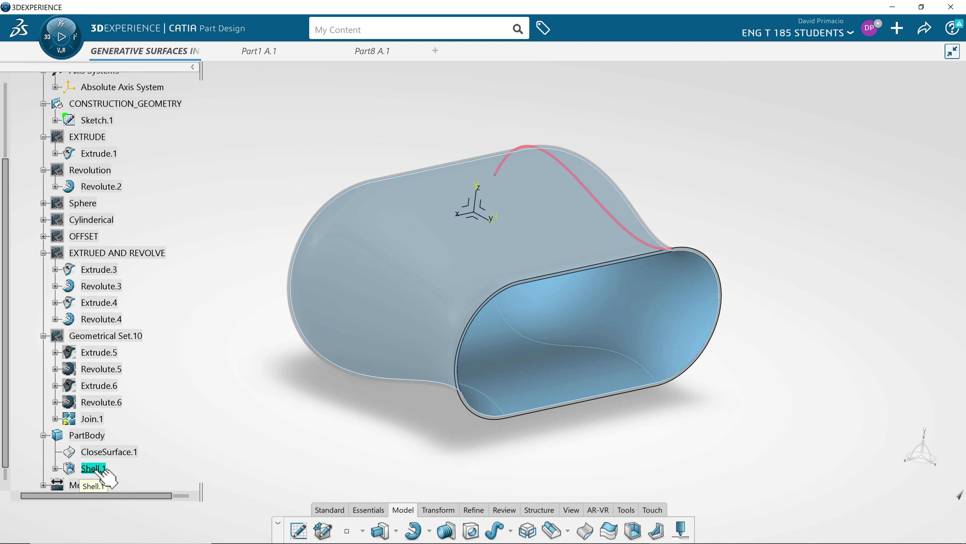
- Edit Shell.1 to also remove the opposite end face
{"action": "double_click", "coordinate": [99, 469]}
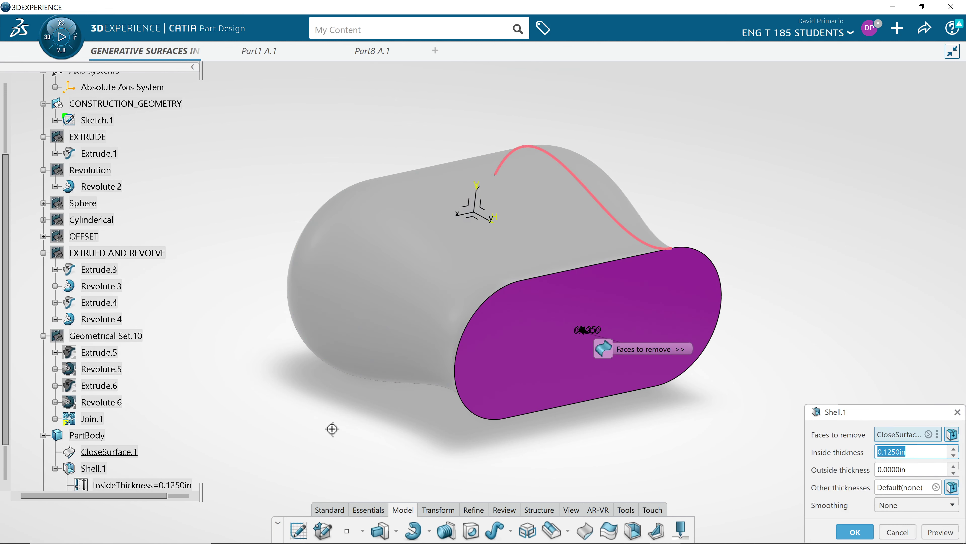
{"action": "middle_click_drag", "start_coordinate": [408, 436], "coordinate": [289, 384]}
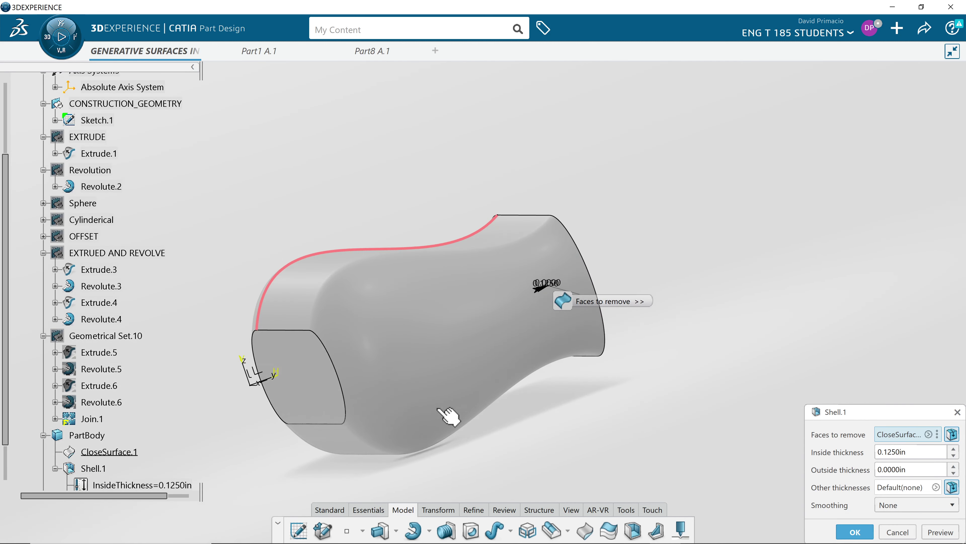
{"action": "left_click", "coordinate": [301, 394]}
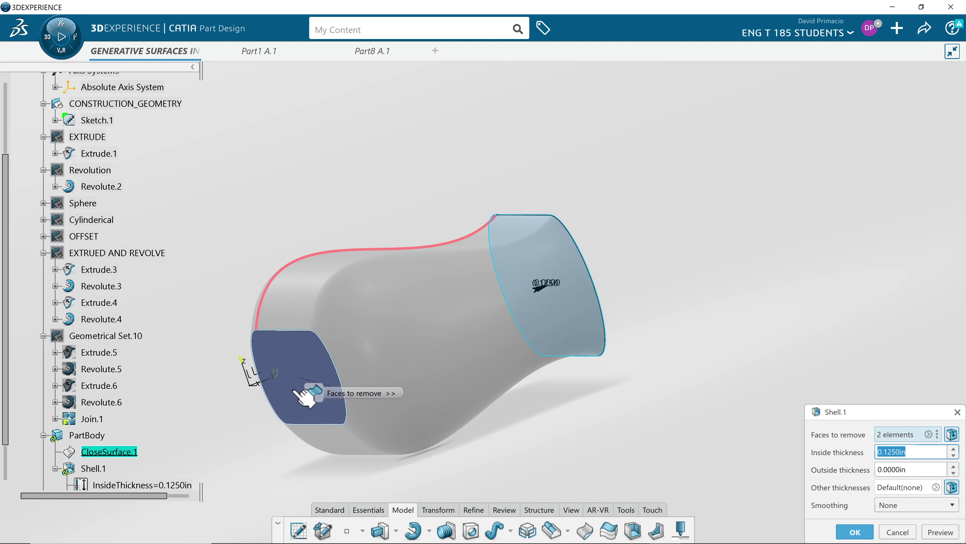
{"action": "left_click", "coordinate": [855, 531]}
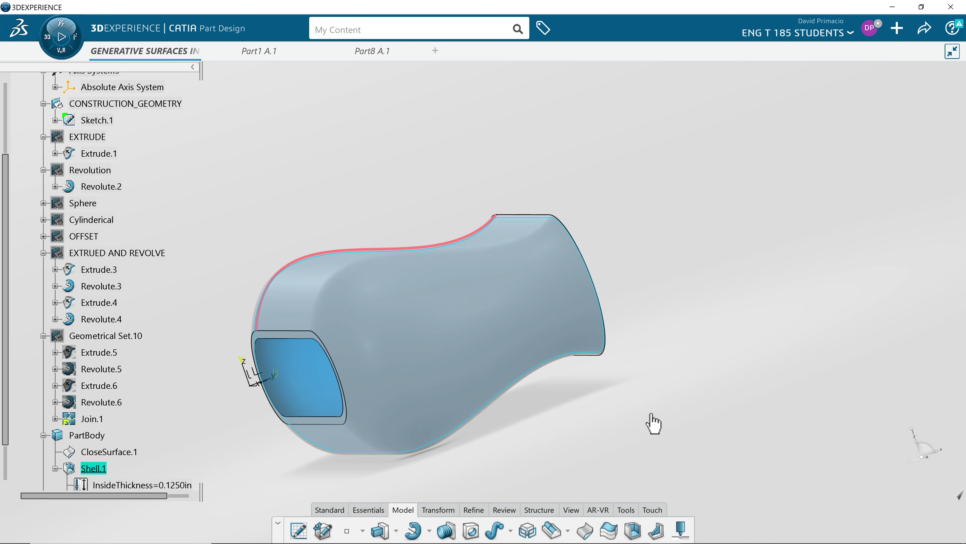
- Orbit and pan to view the hollow tube, then select Shell.1
{"action": "middle_click_drag", "start_coordinate": [591, 408], "coordinate": [330, 459]}
{"action": "left_click", "coordinate": [337, 458]}
{"action": "middle_click_drag", "start_coordinate": [399, 416], "coordinate": [324, 403]}
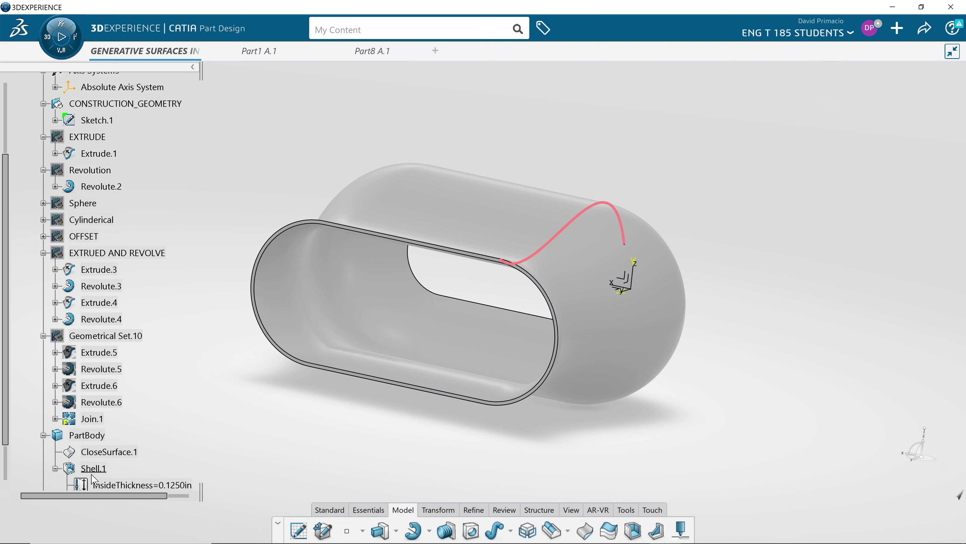
{"action": "left_click", "coordinate": [102, 472]}
- Set Shell.1's Graphic fill colour to salmon pink in its Properties and apply it
{"action": "right_click", "coordinate": [103, 473]}
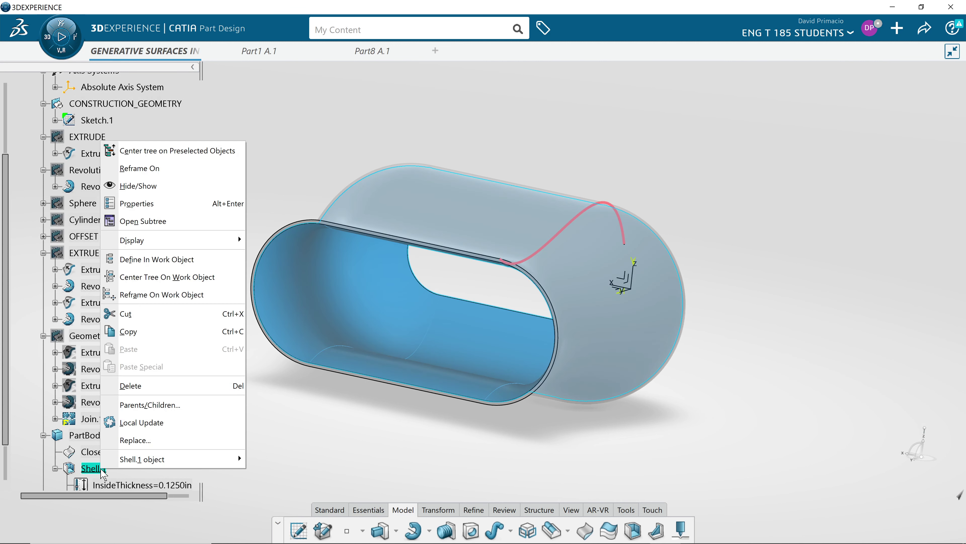
{"action": "left_click", "coordinate": [162, 205]}
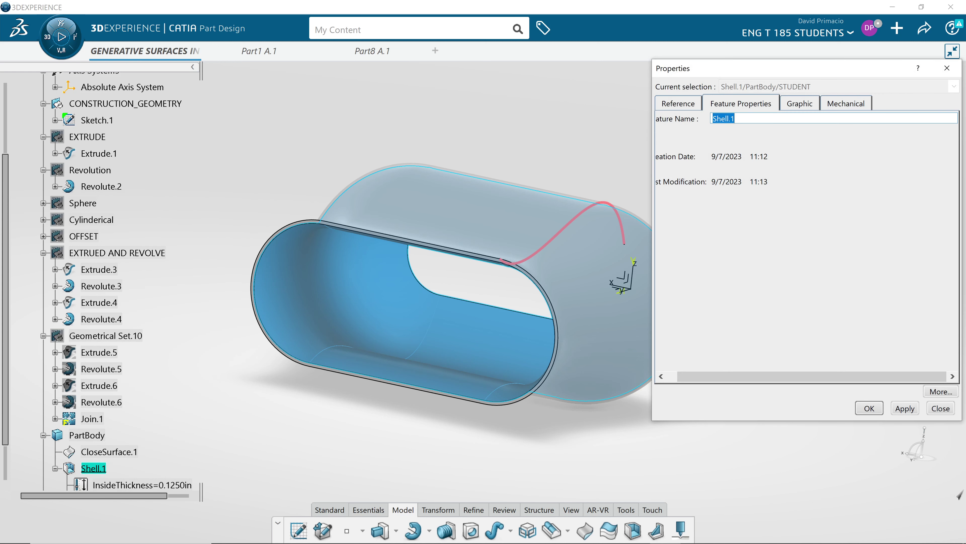
{"action": "left_click", "coordinate": [808, 105]}
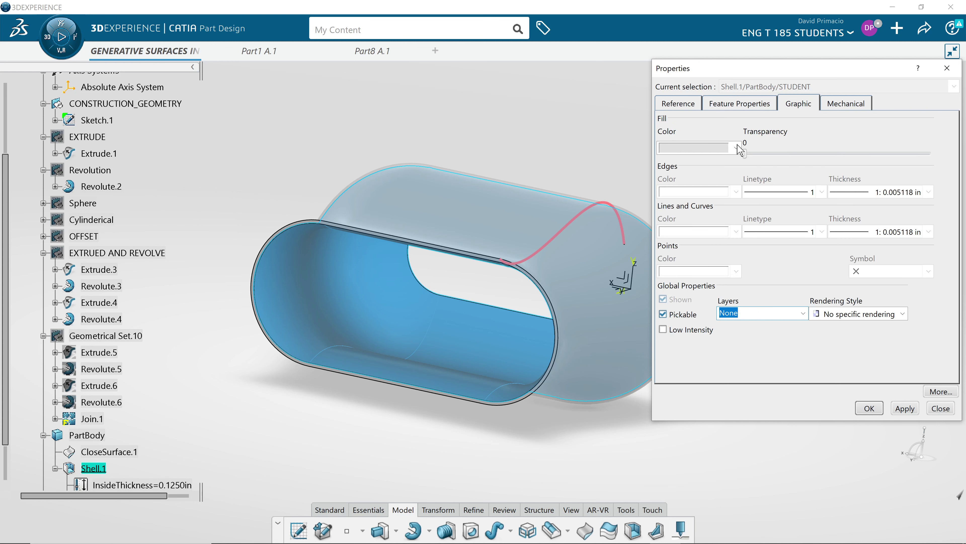
{"action": "left_click", "coordinate": [737, 147]}
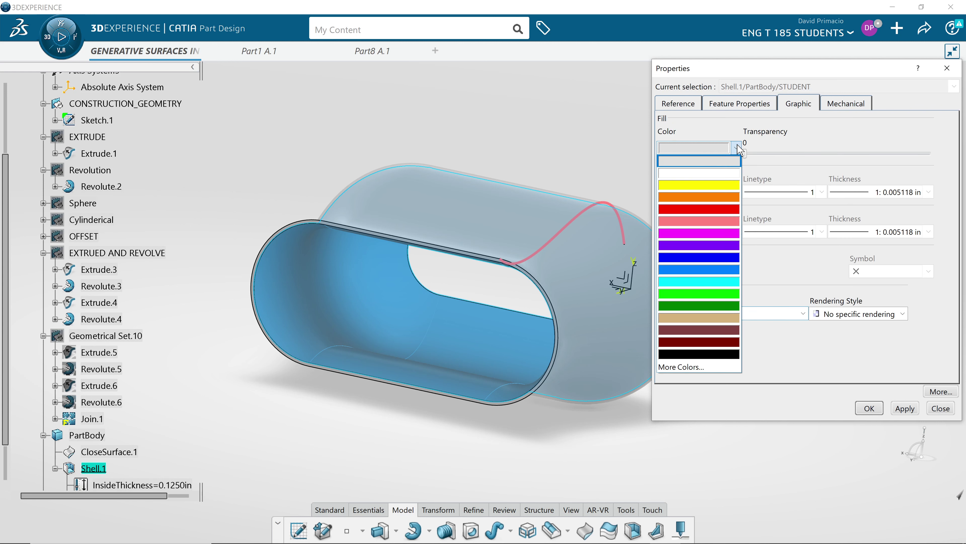
{"action": "left_click", "coordinate": [694, 222]}
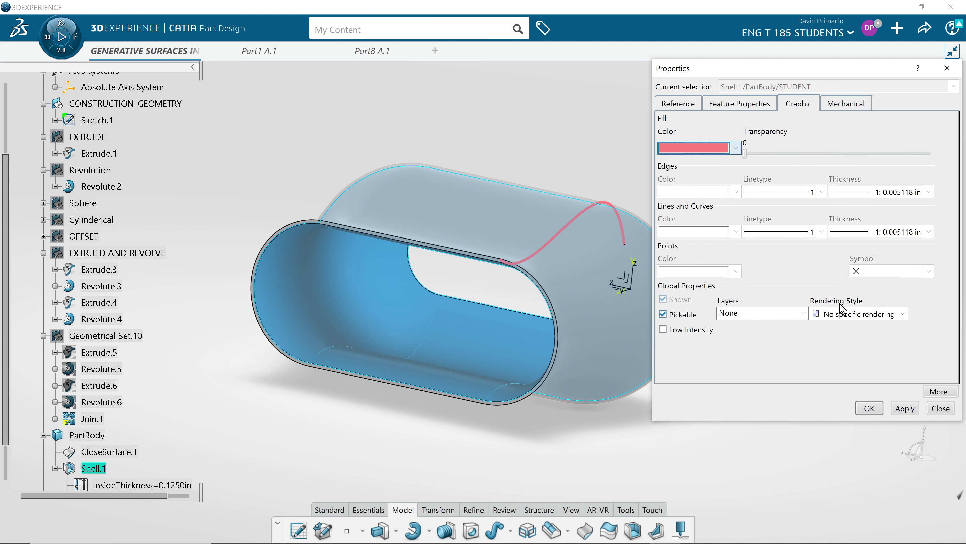
{"action": "left_click", "coordinate": [905, 410]}
{"action": "left_click", "coordinate": [870, 409]}
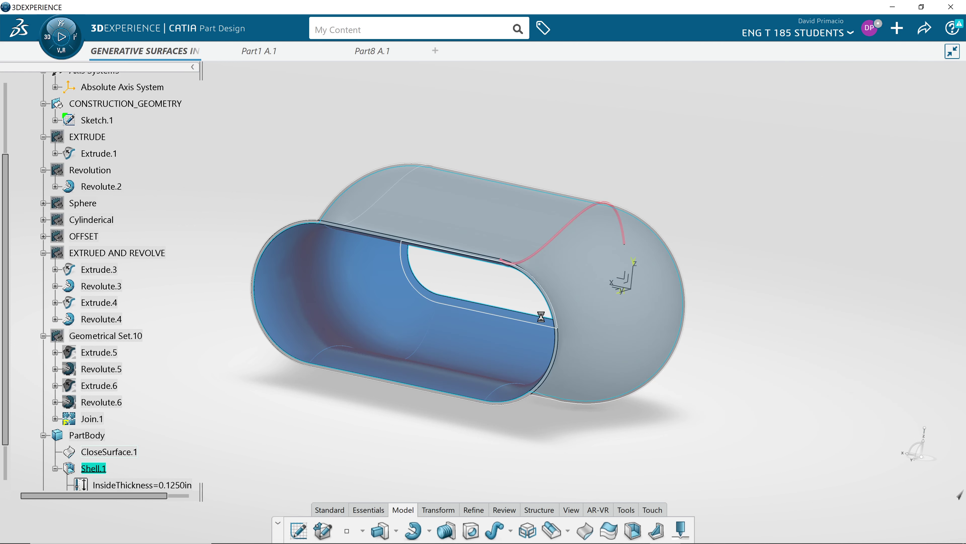
- Look into the shell and reopen Shell.1, showing 2 removed faces and 0.125 in thickness
{"action": "middle_click_drag", "start_coordinate": [554, 453], "coordinate": [492, 300]}
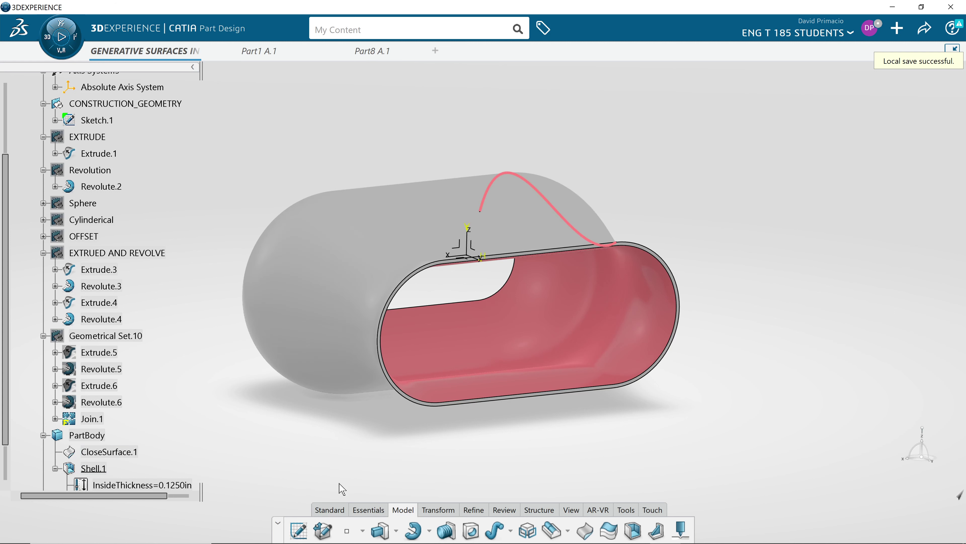
{"action": "double_click", "coordinate": [100, 469]}
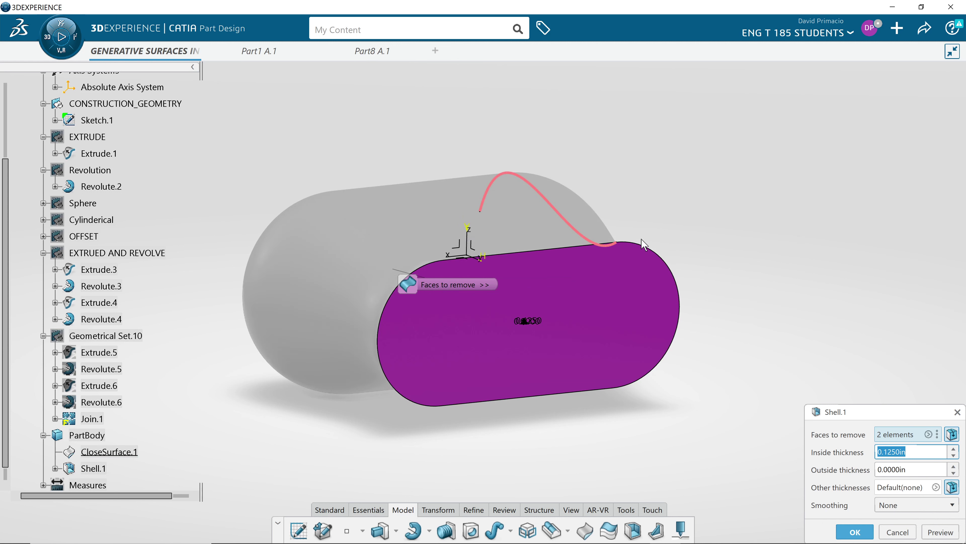
- Confirm Shell.1 unchanged and inspect the salmon-lined, grey-outside open-ended shell
{"action": "left_click", "coordinate": [847, 537]}
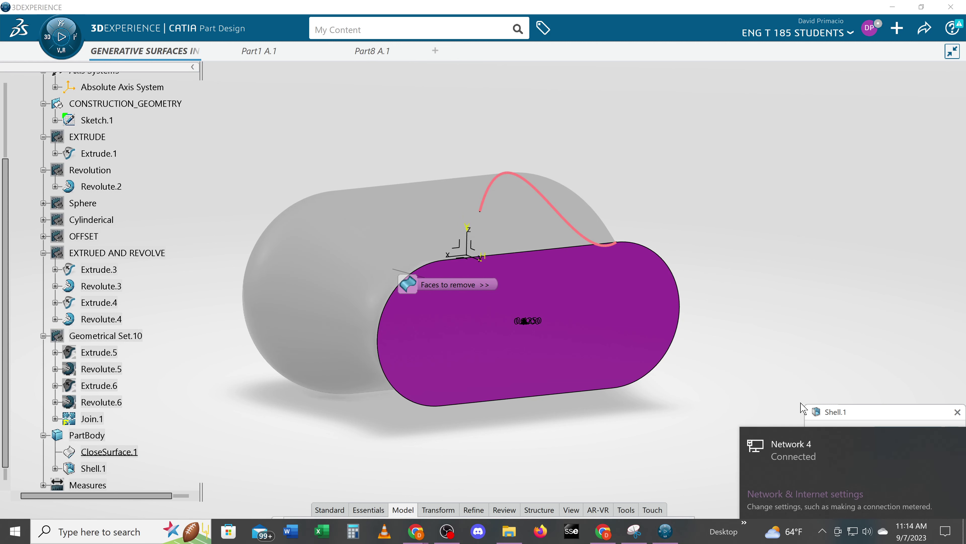
{"action": "left_click", "coordinate": [818, 423]}
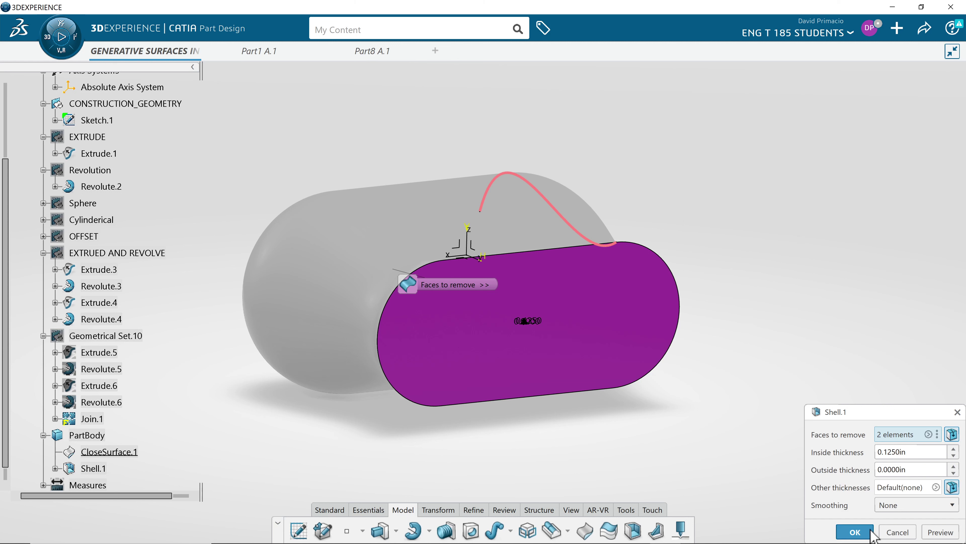
{"action": "left_click", "coordinate": [855, 532]}
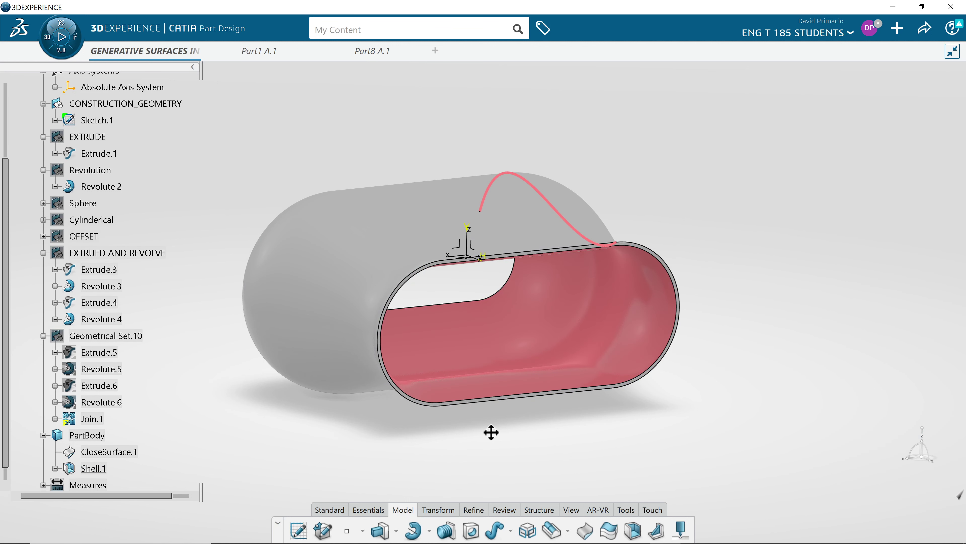
{"action": "middle_click_drag", "start_coordinate": [491, 432], "coordinate": [595, 424]}
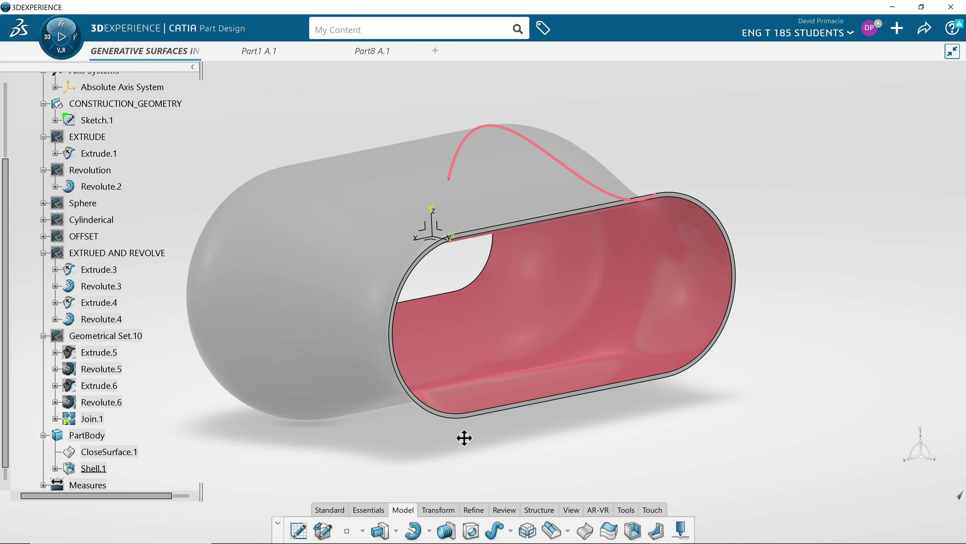
{"action": "middle_click_drag", "start_coordinate": [464, 437], "coordinate": [468, 449]}
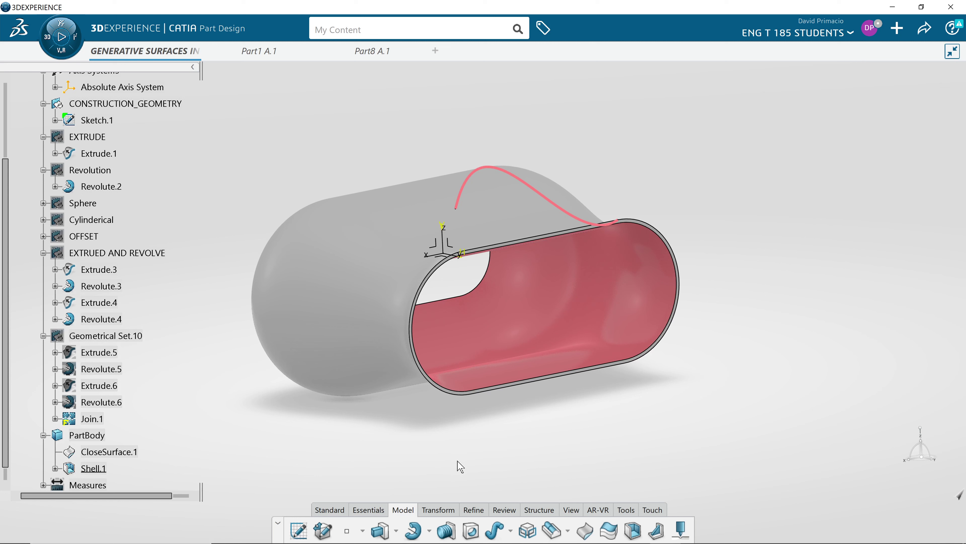